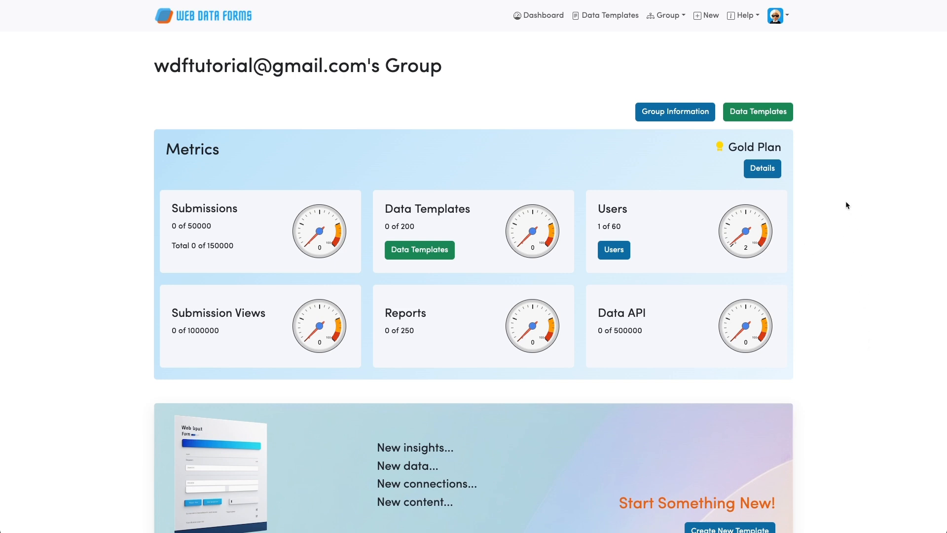
- Start a new data template and name it "Contact Us"
left_click(701, 18)
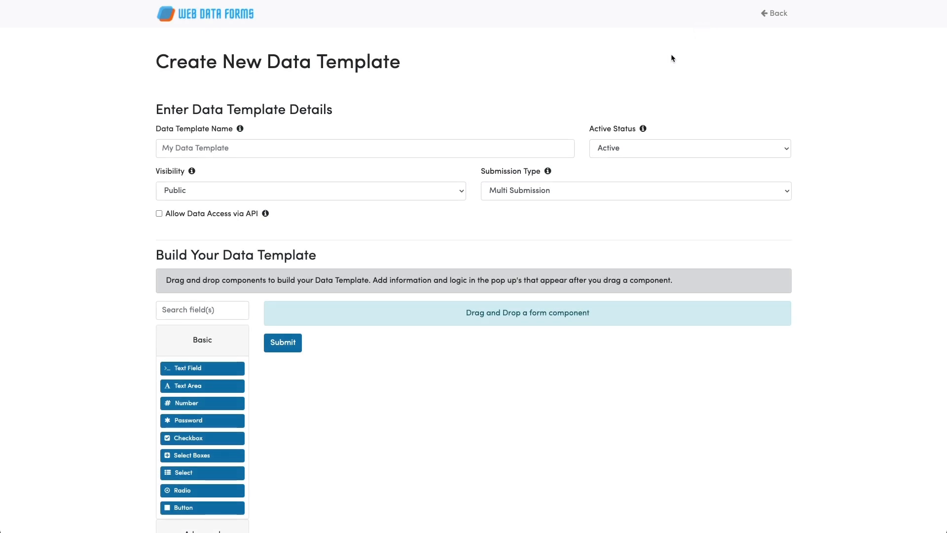
scroll(413, 143, "down", 1)
scroll(412, 143, "up", 4)
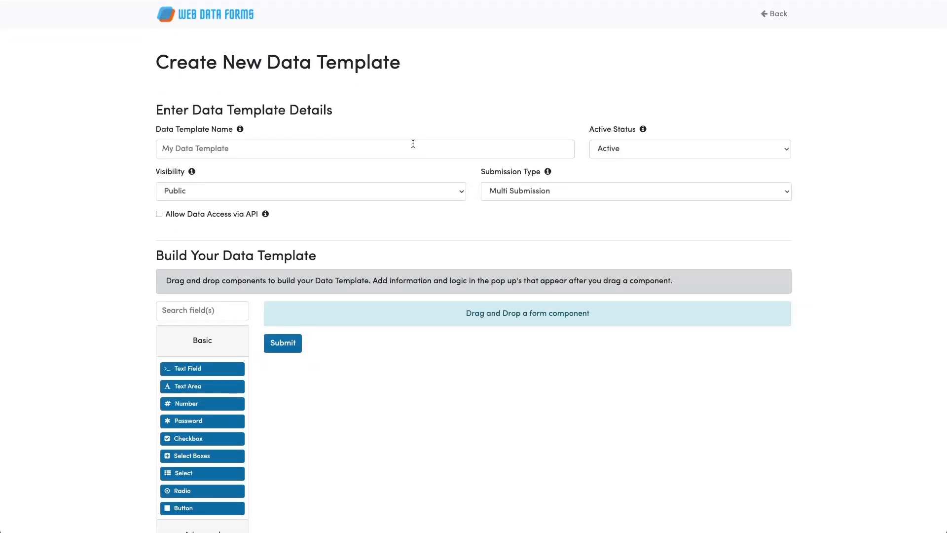
scroll(413, 144, "up", 2)
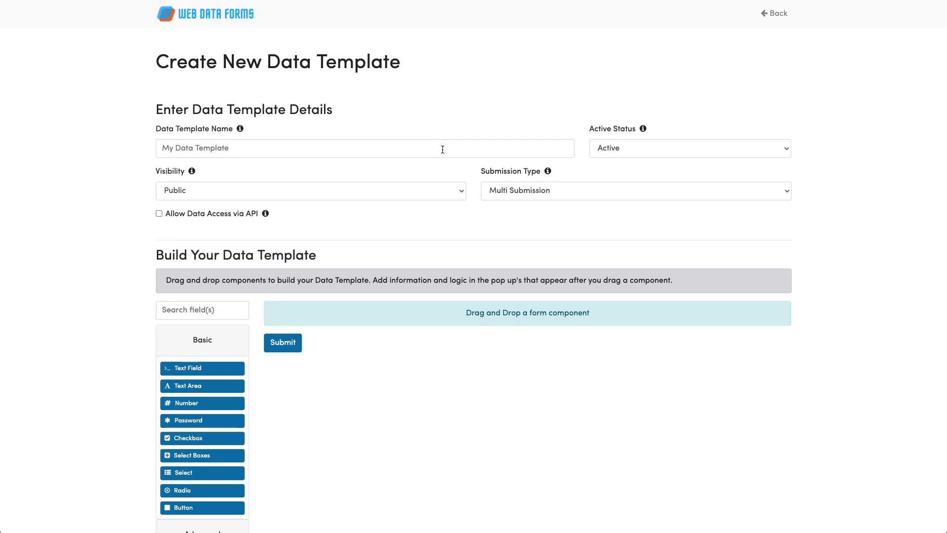
left_click(232, 190)
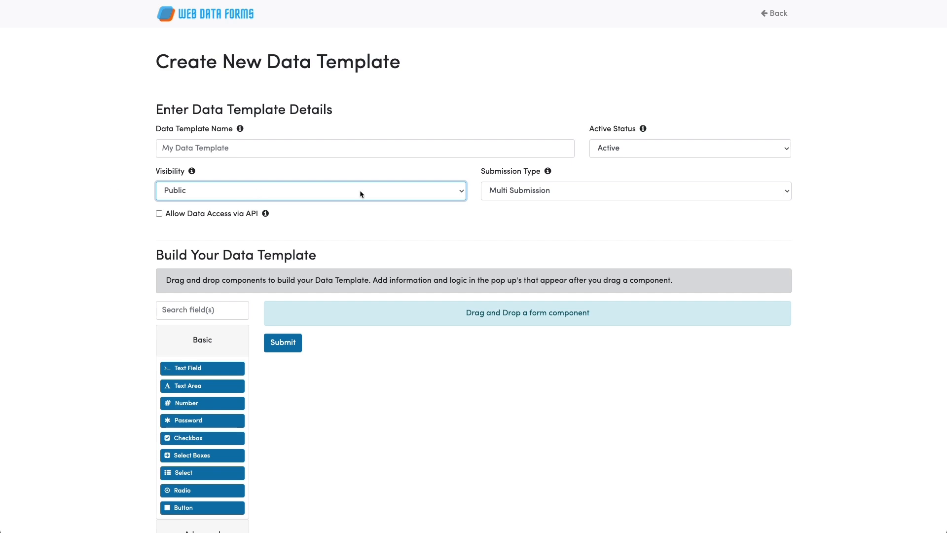
left_click(546, 191)
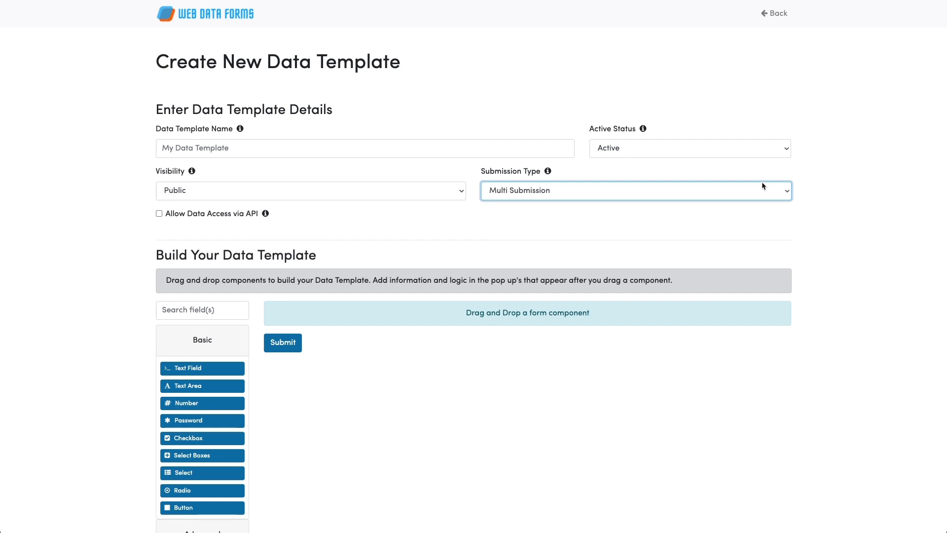
left_click(331, 147)
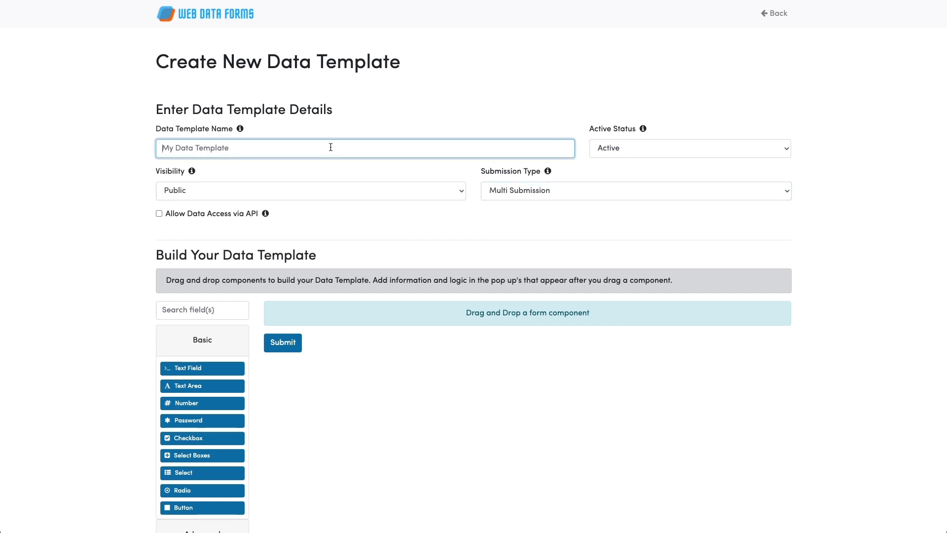
type("Contact Us")
- Add a Text Field component to the empty form and label it "Full Name"
scroll(334, 213, "down", 1)
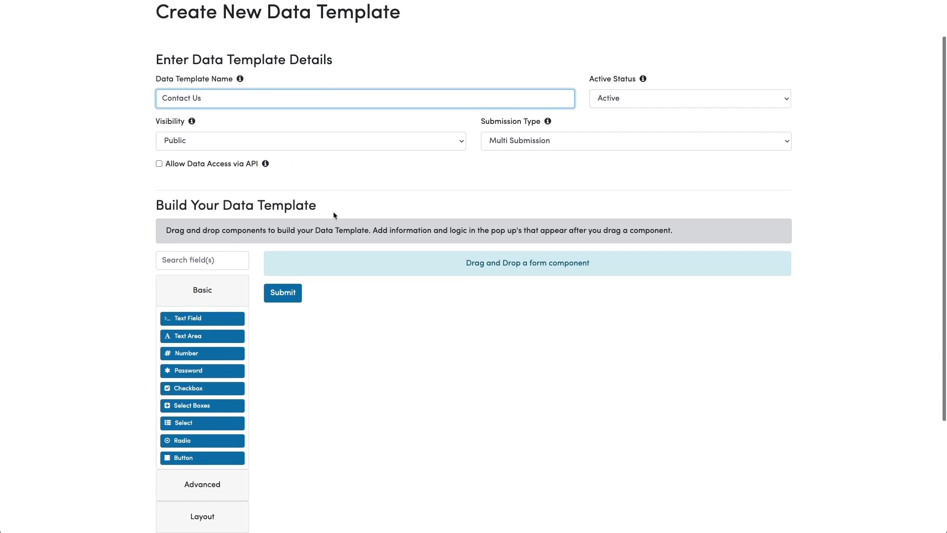
scroll(333, 215, "down", 2)
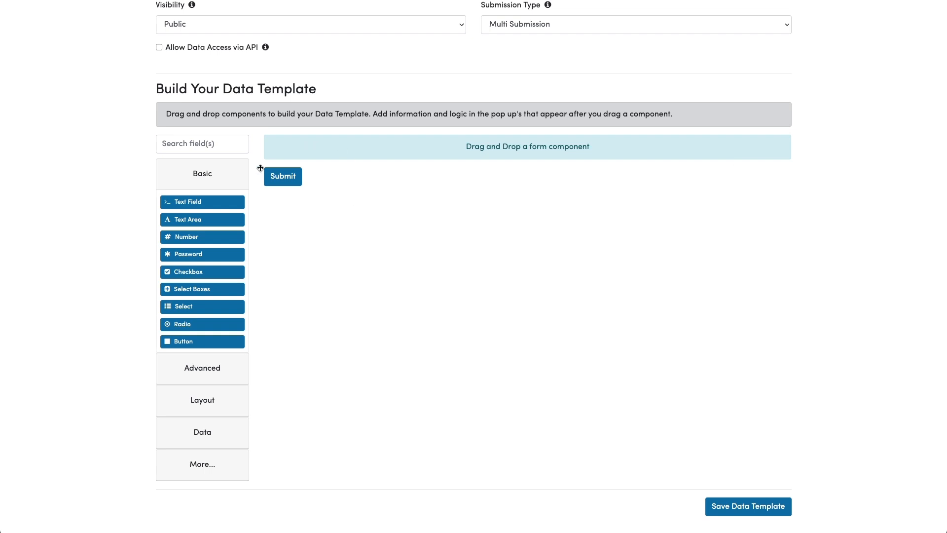
left_click_drag(177, 205, 339, 149)
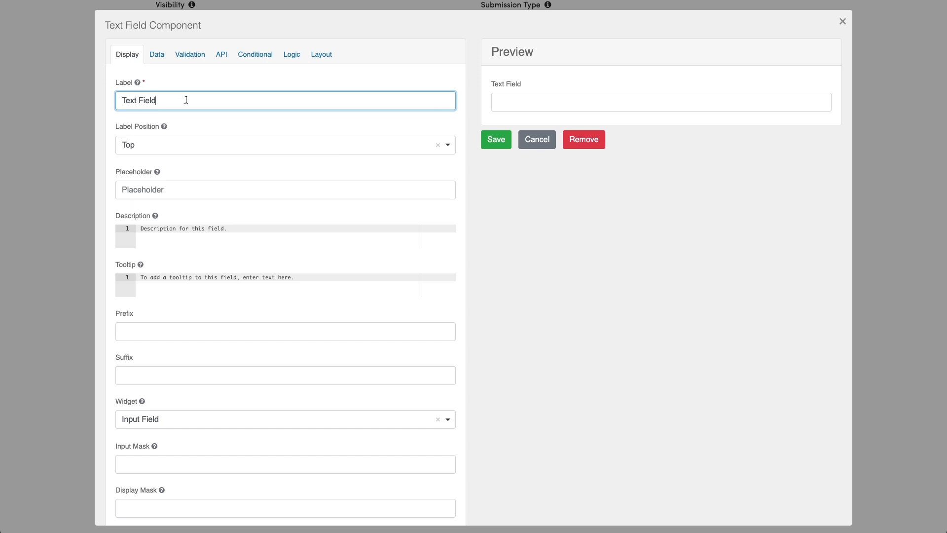
left_click_drag(200, 101, 113, 101)
type("Full Name")
- Make the Full Name field required with a minimum length of 2 and a maximum length of 100, and save the component
mouse_move(137, 83)
left_click(158, 55)
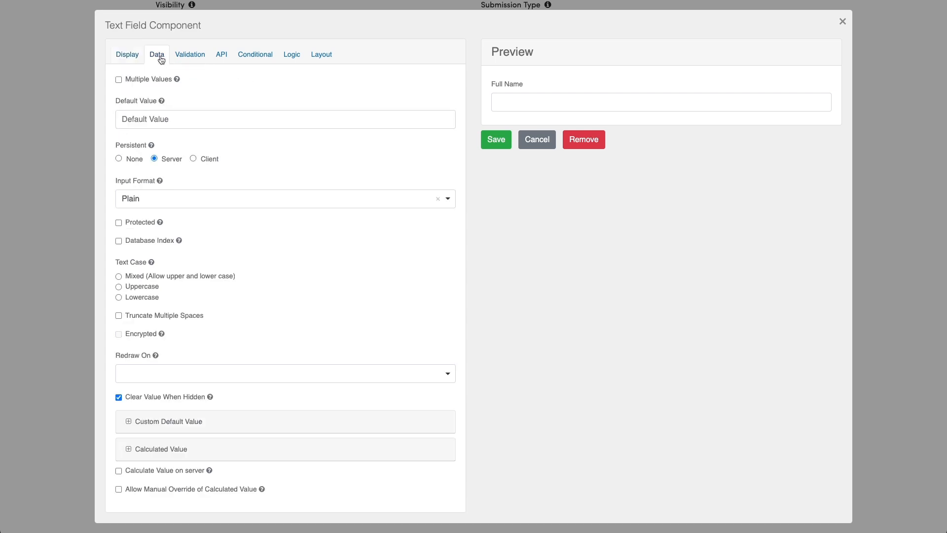
left_click(191, 59)
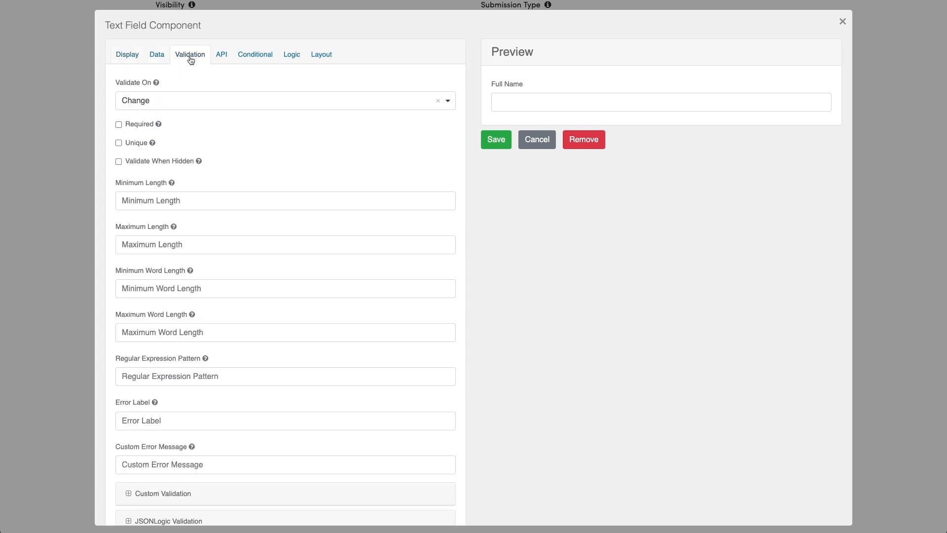
left_click(118, 125)
left_click(186, 202)
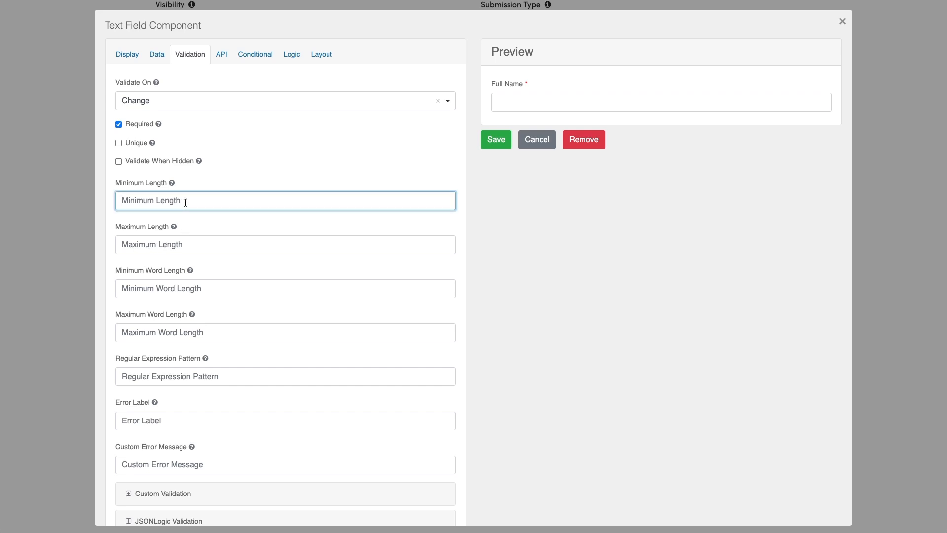
type("2")
left_click(149, 245)
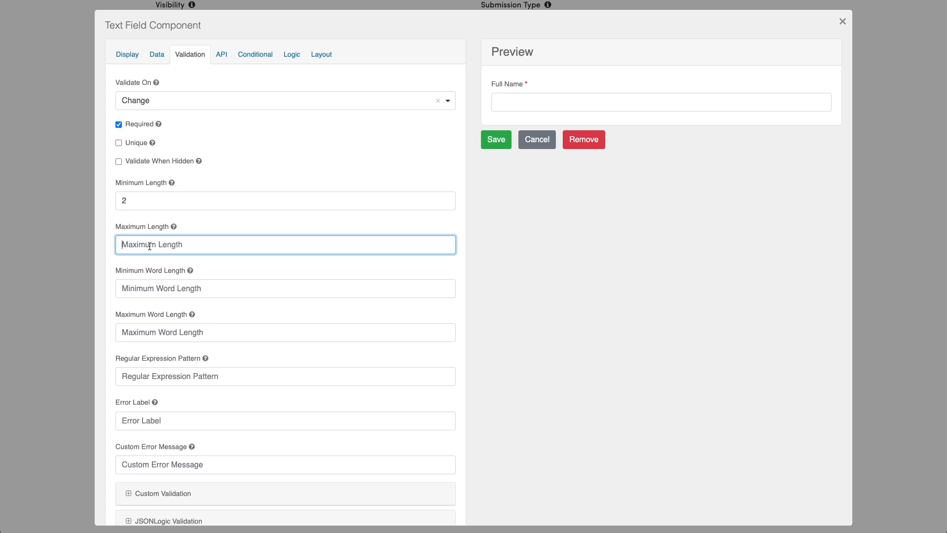
type("100")
left_click(490, 140)
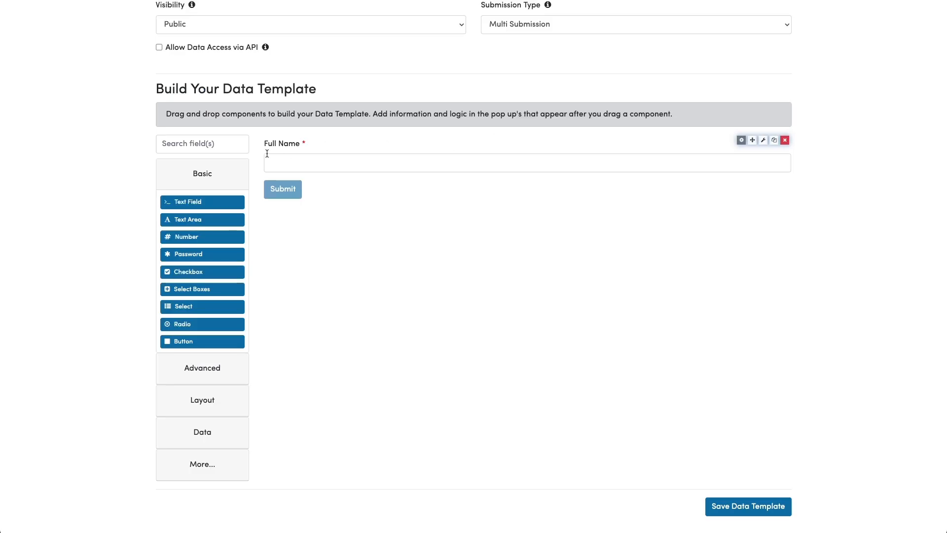
- Add an Email component below the Full Name field with the placeholder "Enter Email Address"
left_click(202, 174)
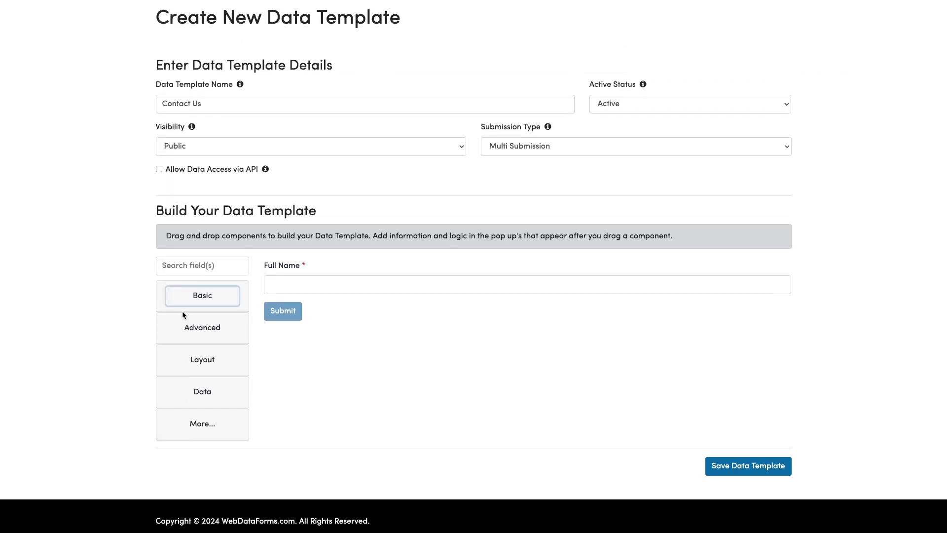
left_click(195, 328)
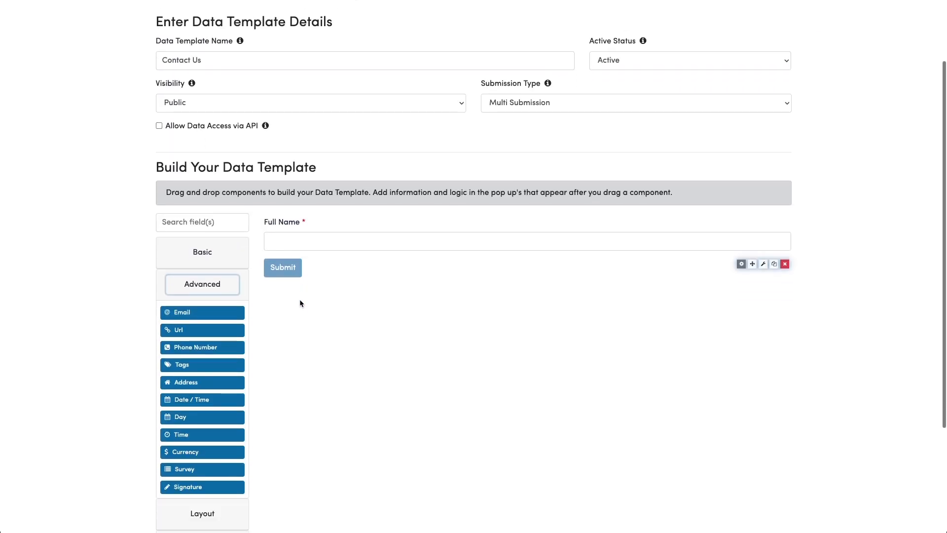
scroll(300, 299, "down", 2)
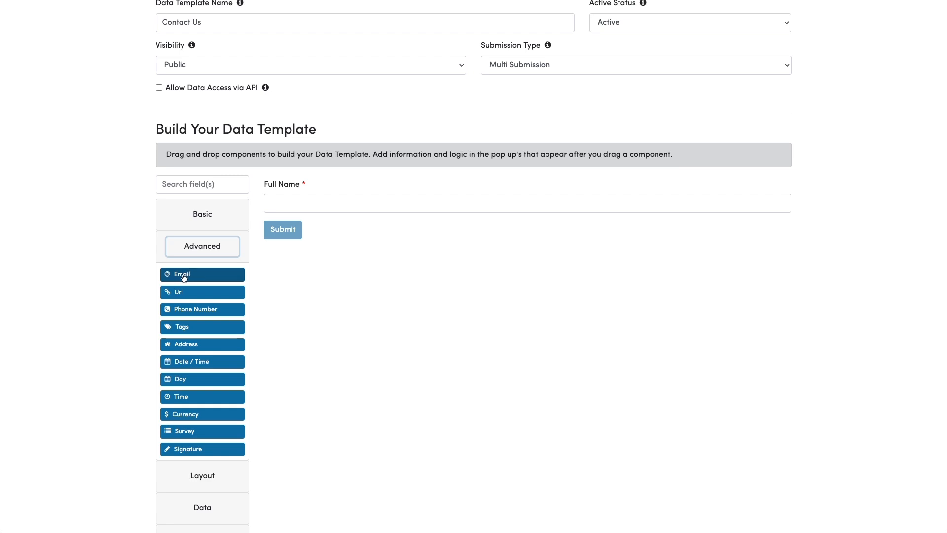
left_click_drag(184, 278, 328, 223)
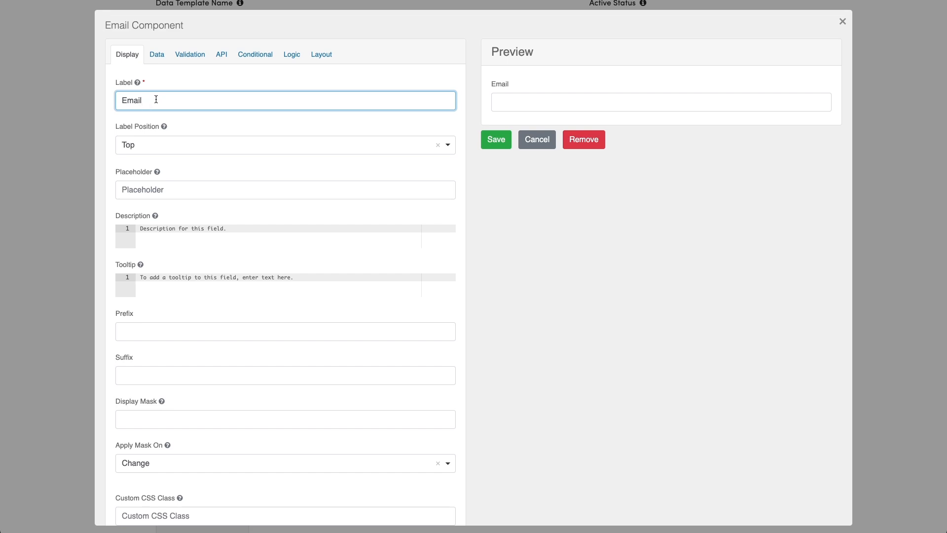
left_click(142, 188)
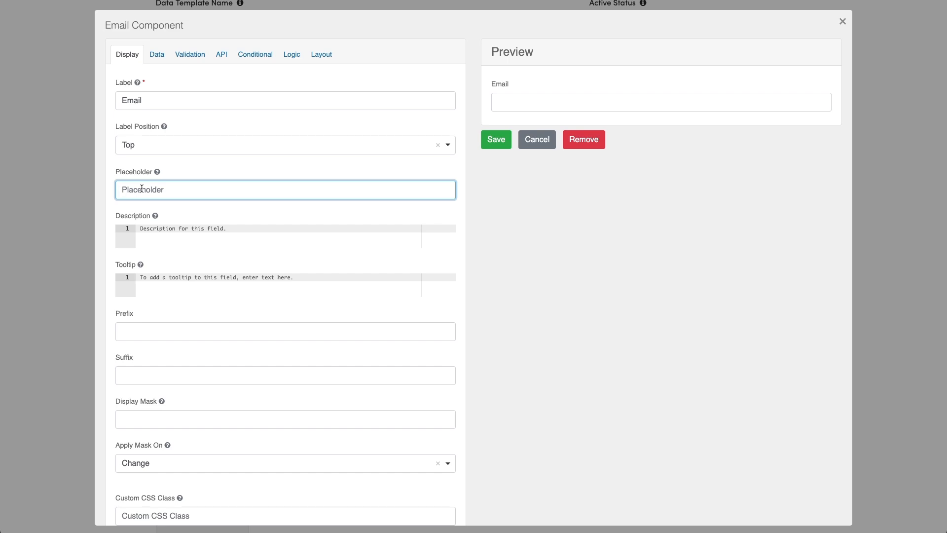
type("Enter Email Address")
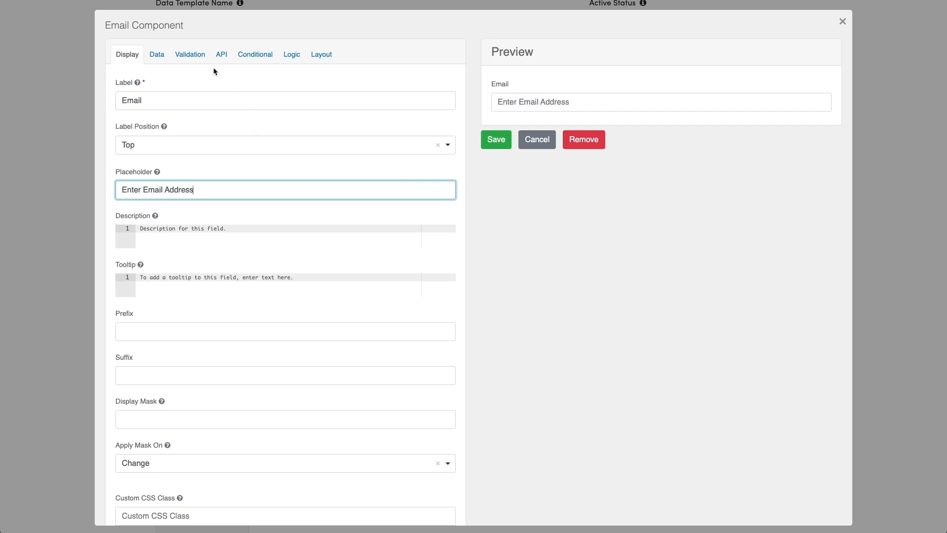
- Make the Email field required with a maximum length of 200 and save the component
left_click(190, 55)
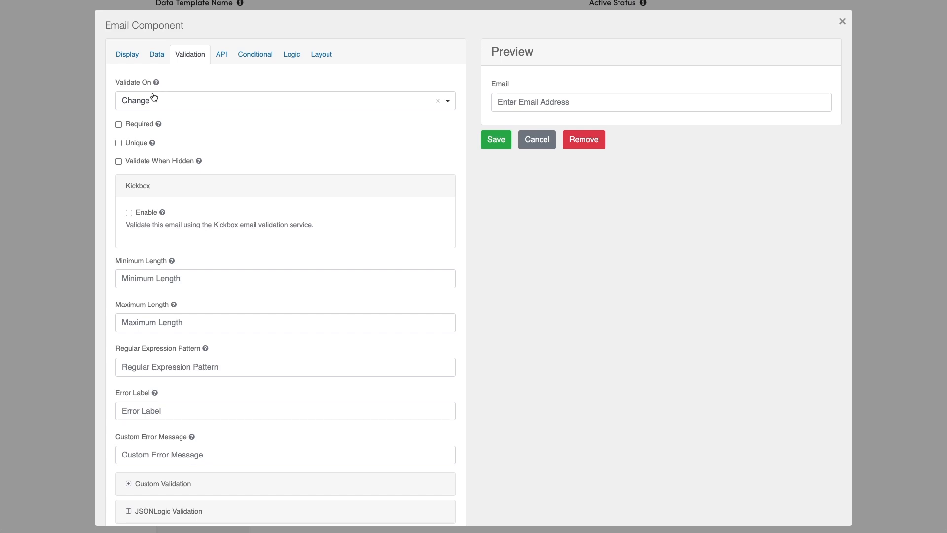
left_click(134, 127)
left_click(138, 322)
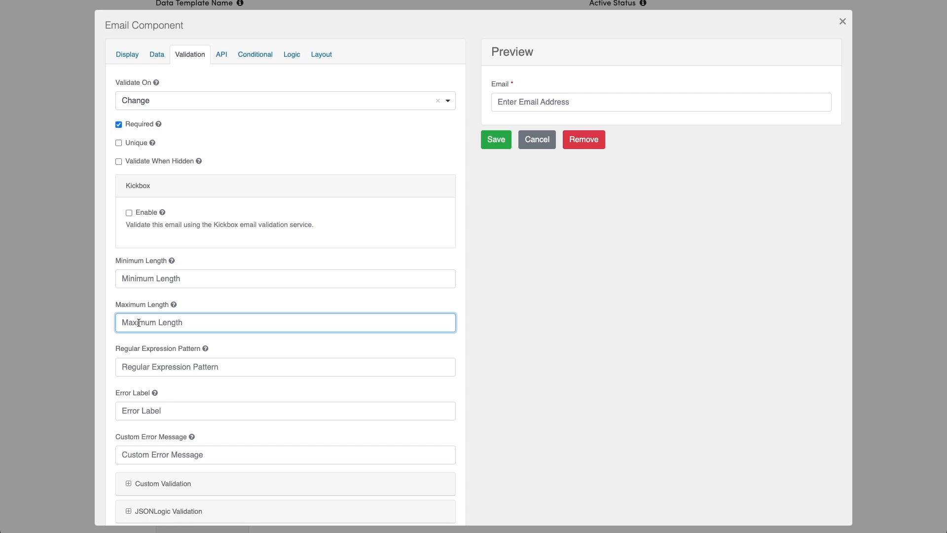
type("200")
left_click(495, 141)
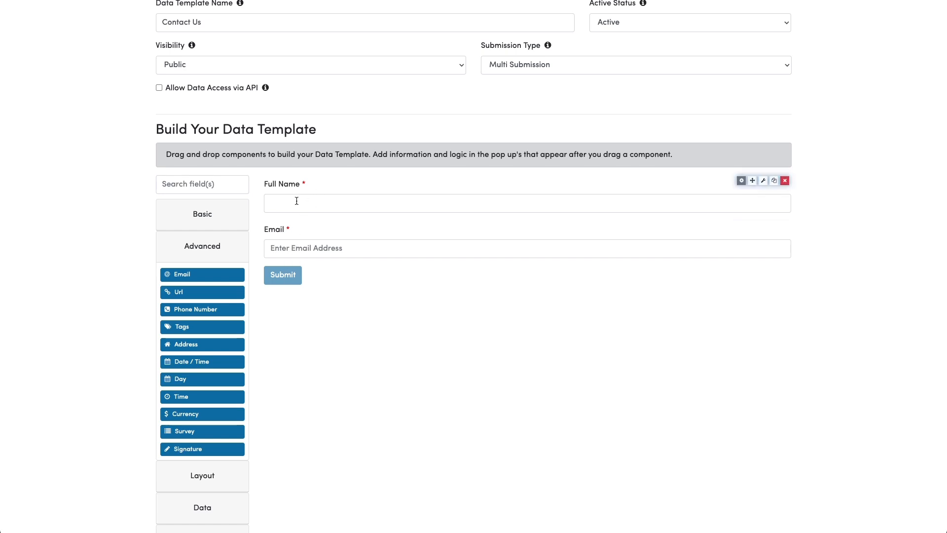
- Edit the Full Name field to add the placeholder "Enter Your Full Name" and save it
scroll(297, 201, "down", 1)
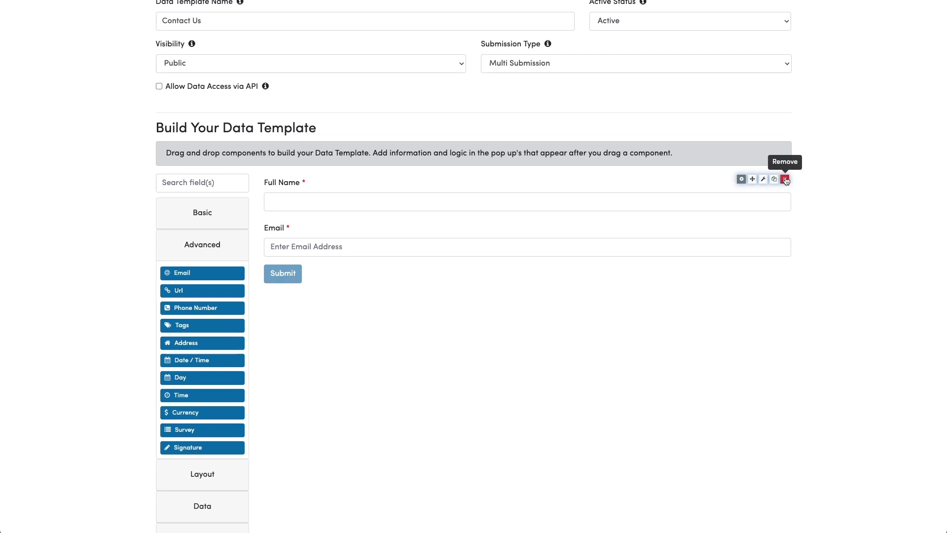
left_click(741, 179)
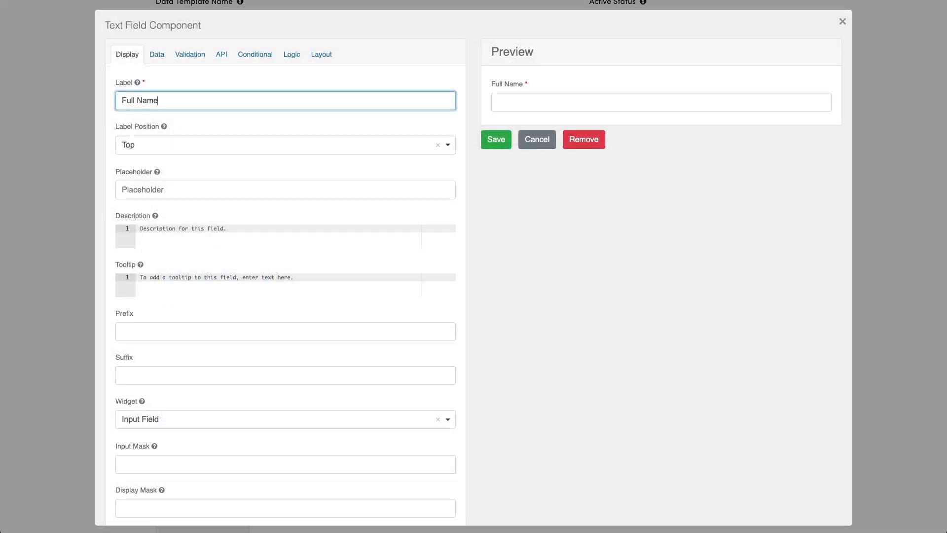
left_click(149, 190)
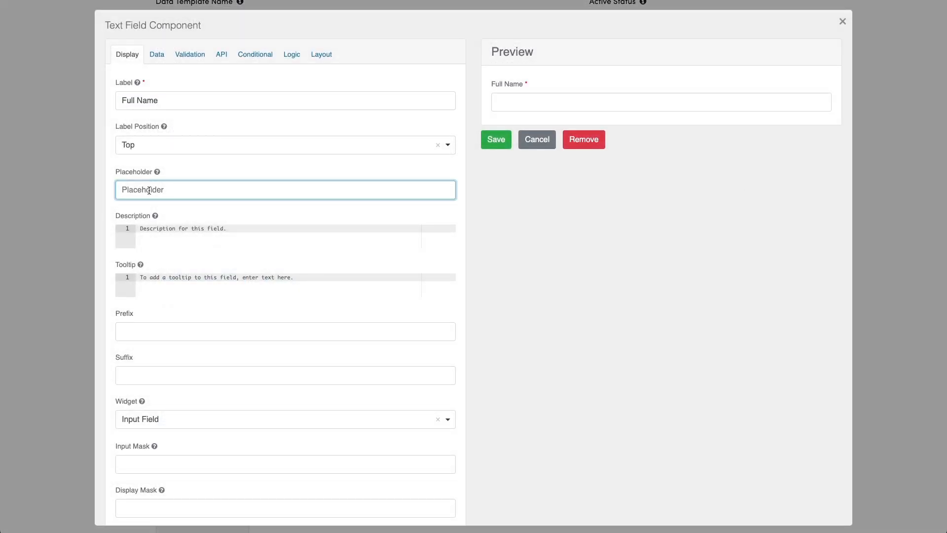
type("Enter ")
type("Your ")
type("Fi")
type("ull Name")
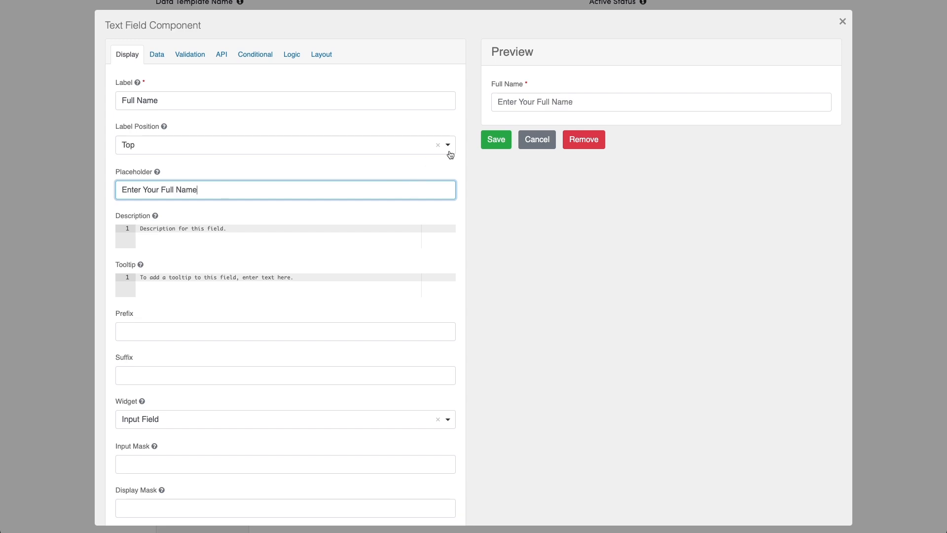
left_click(488, 140)
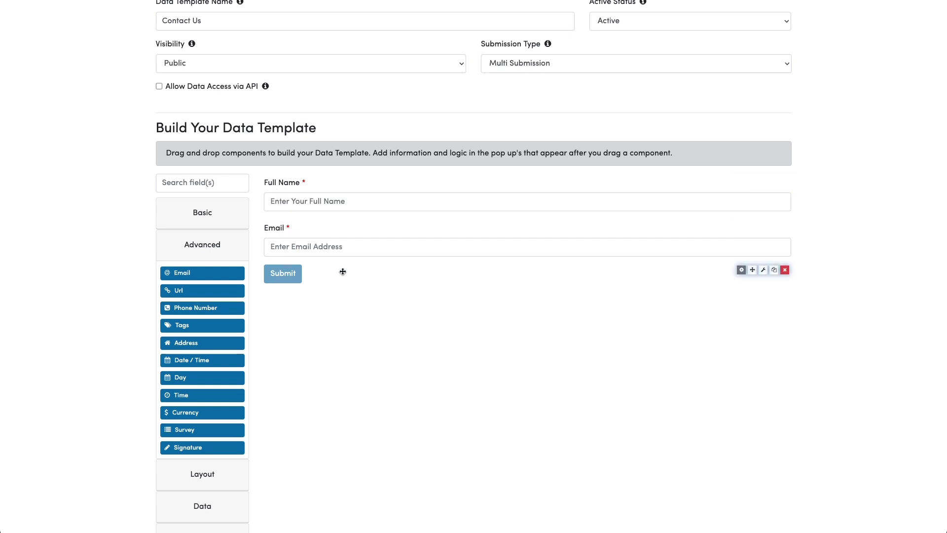
- Add a Radio component below the Email field and label it "Please Select"
scroll(343, 271, "down", 2)
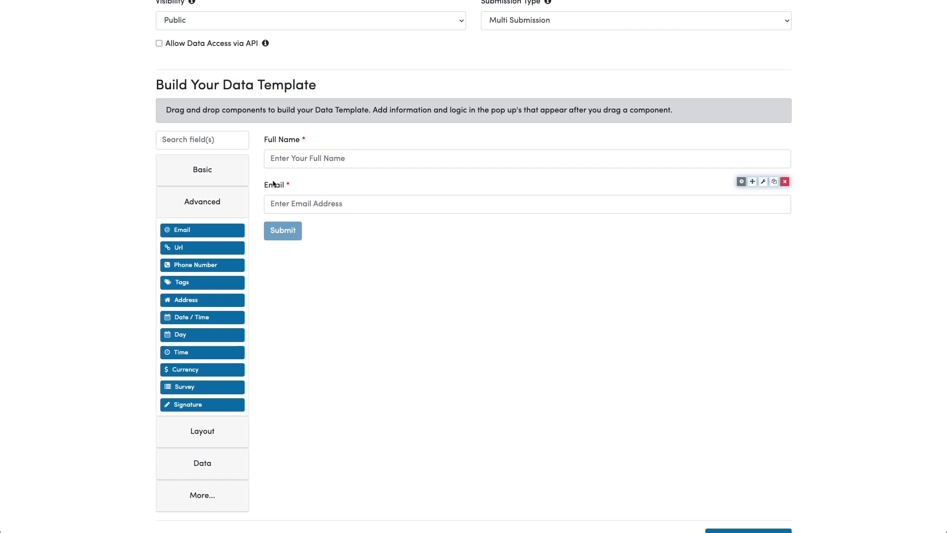
left_click(220, 173)
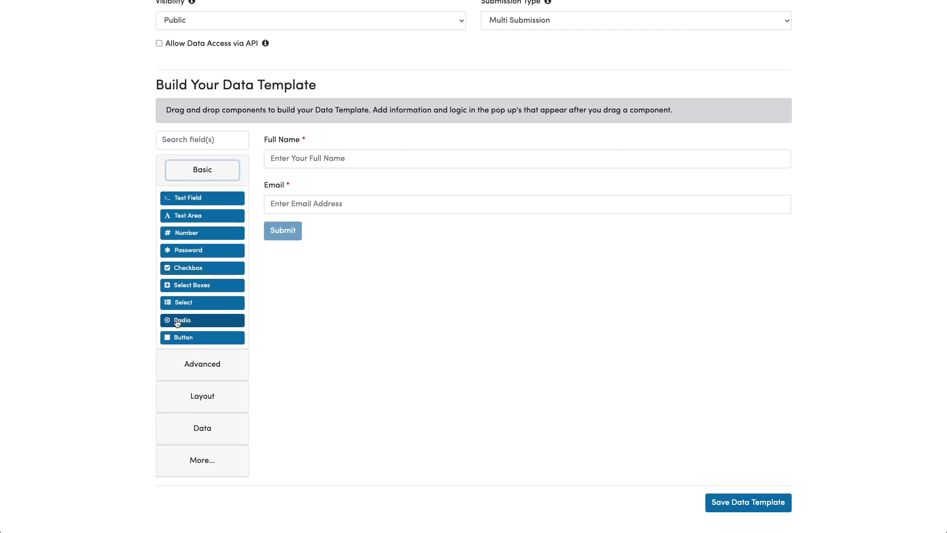
left_click_drag(178, 322, 339, 232)
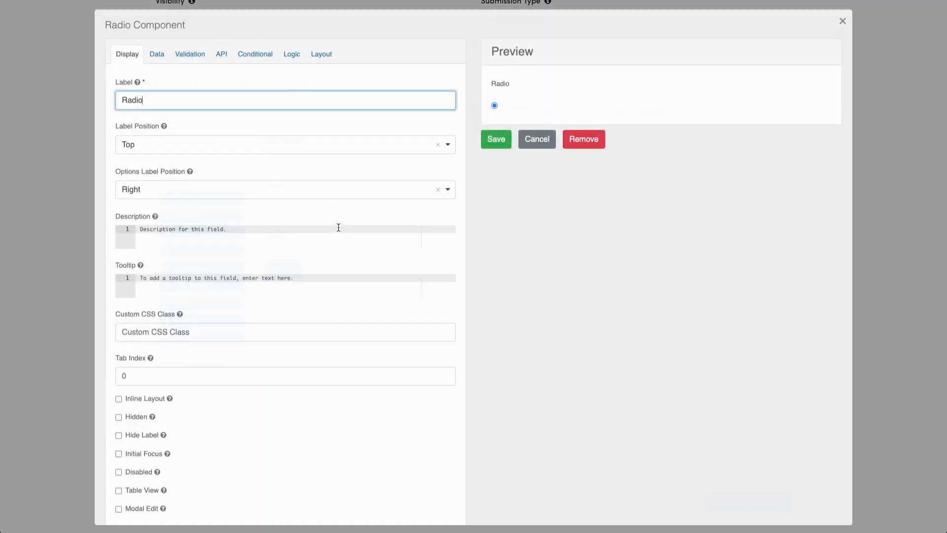
double_click(148, 101)
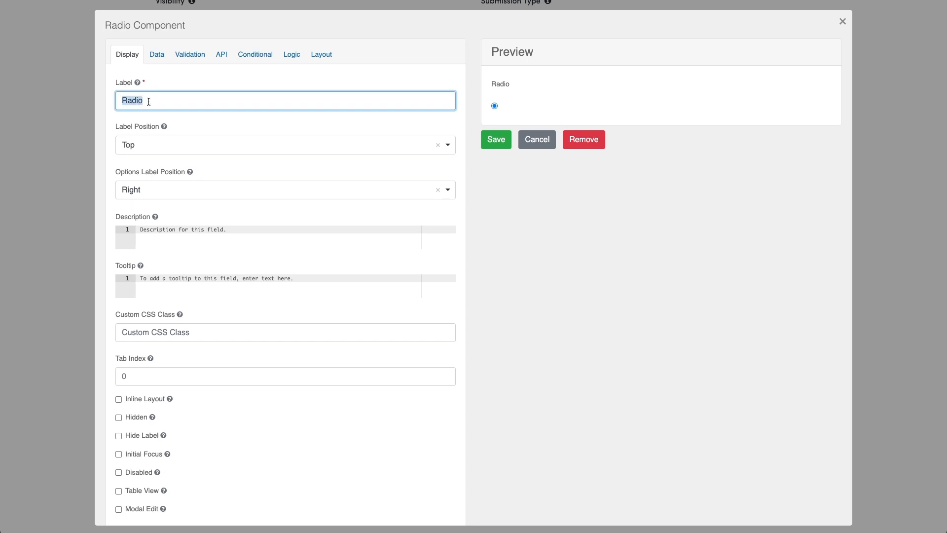
type("Please Select")
- Enter "New Construction" as the label of the first option in the Please Select radio component
left_click(154, 54)
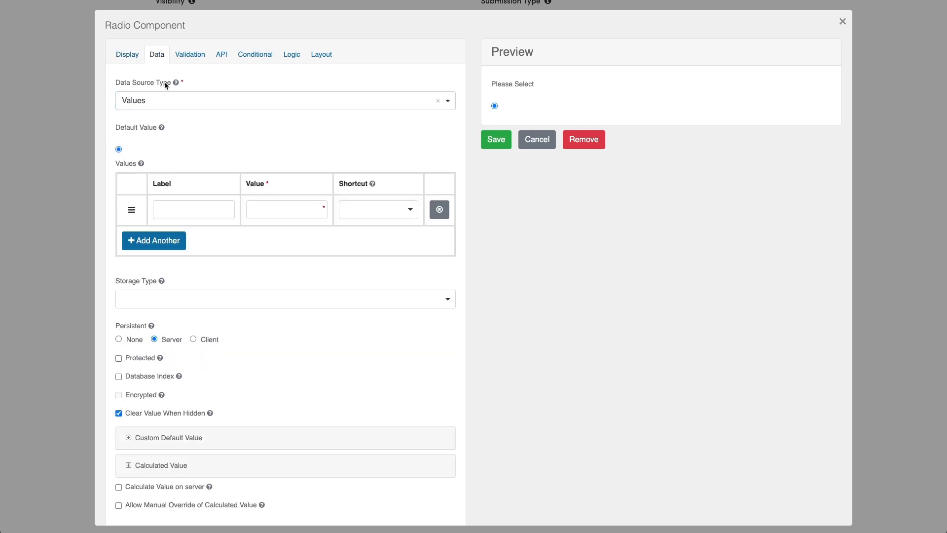
left_click(169, 207)
type("New")
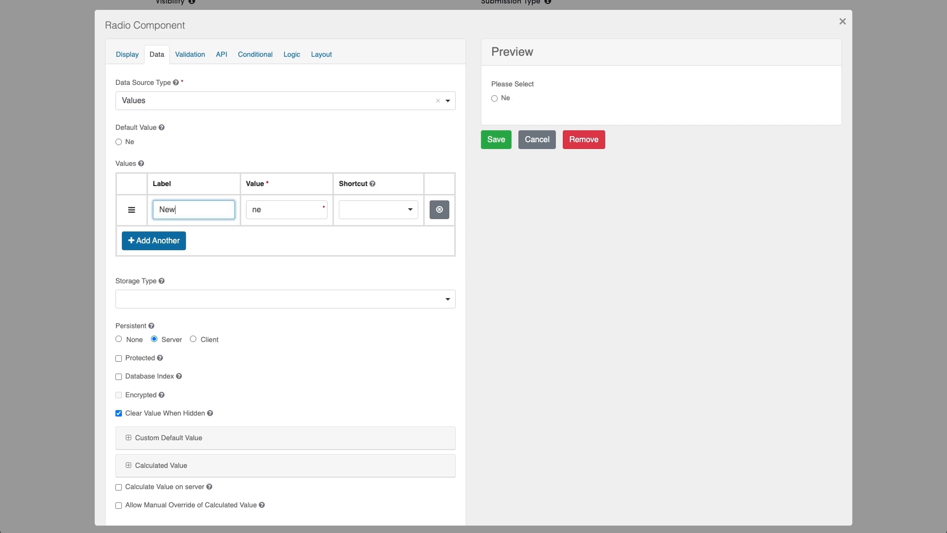
type(" Construction")
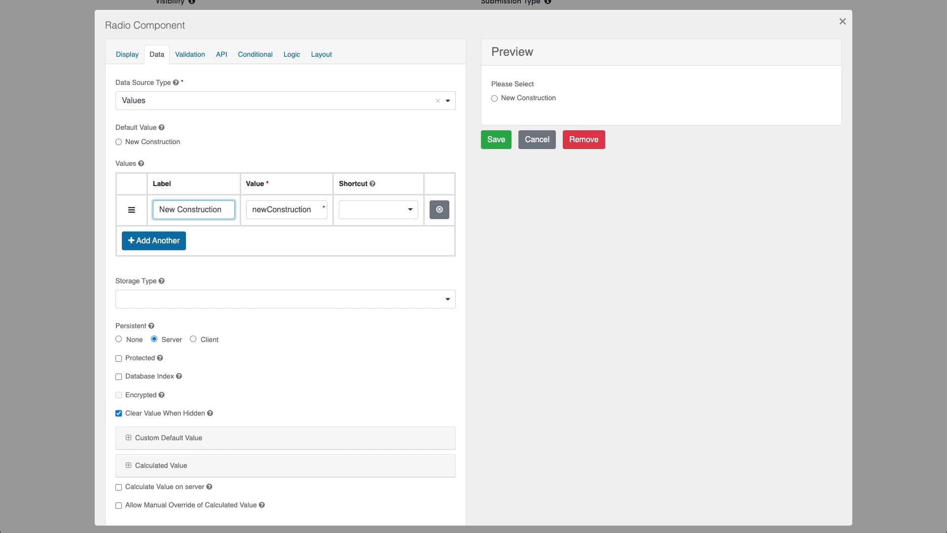
- Add a second option labelled "Renovation" to the Please Select radio component
left_click(150, 240)
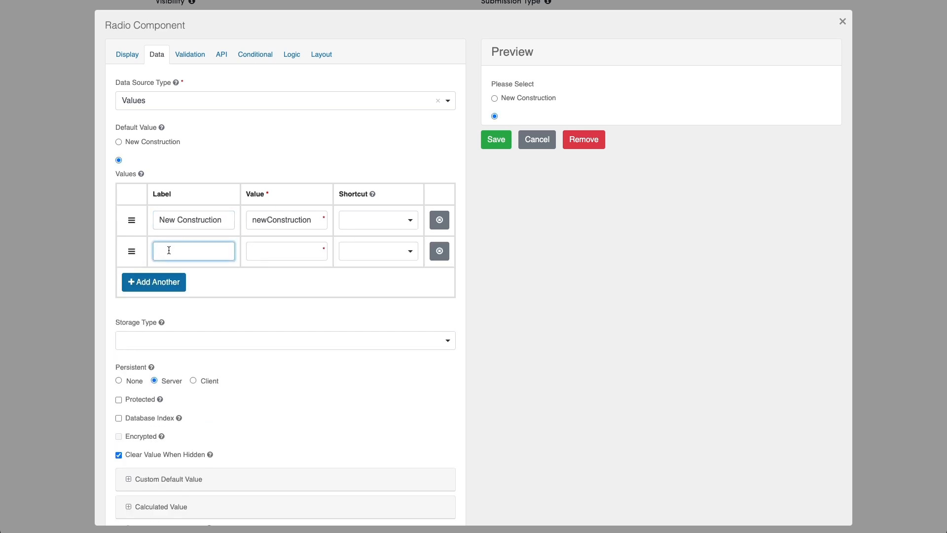
type("Renovation")
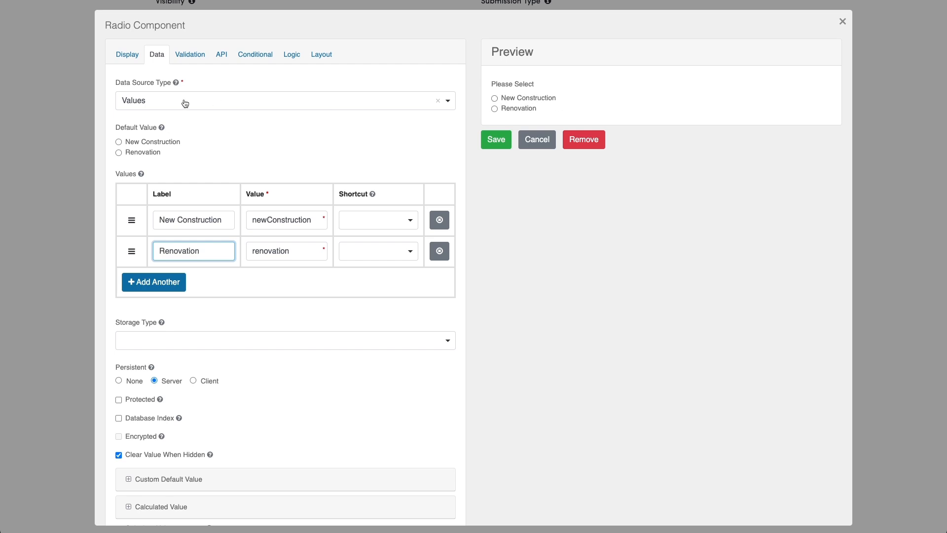
- Set the Please Select radio options to an inline layout, make the component required and save it
left_click(128, 56)
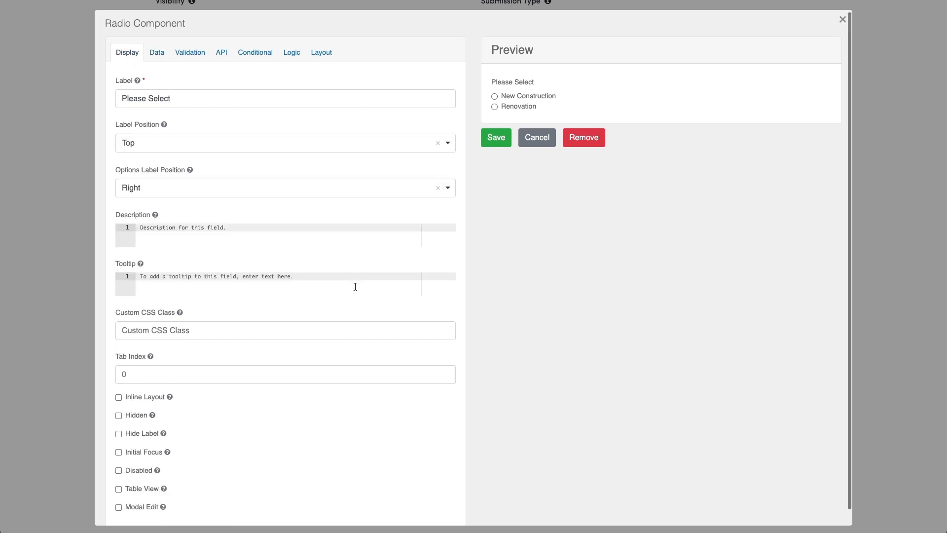
scroll(354, 285, "down", 1)
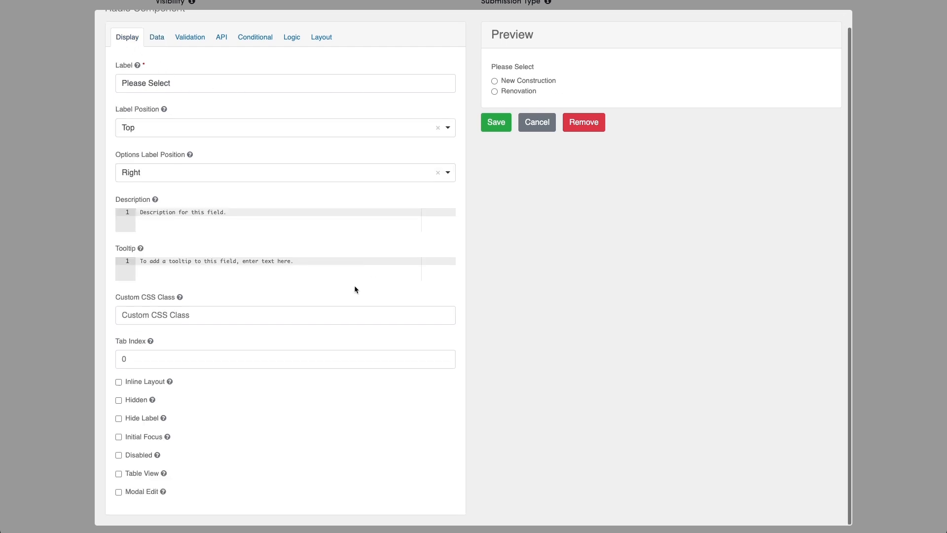
left_click(118, 382)
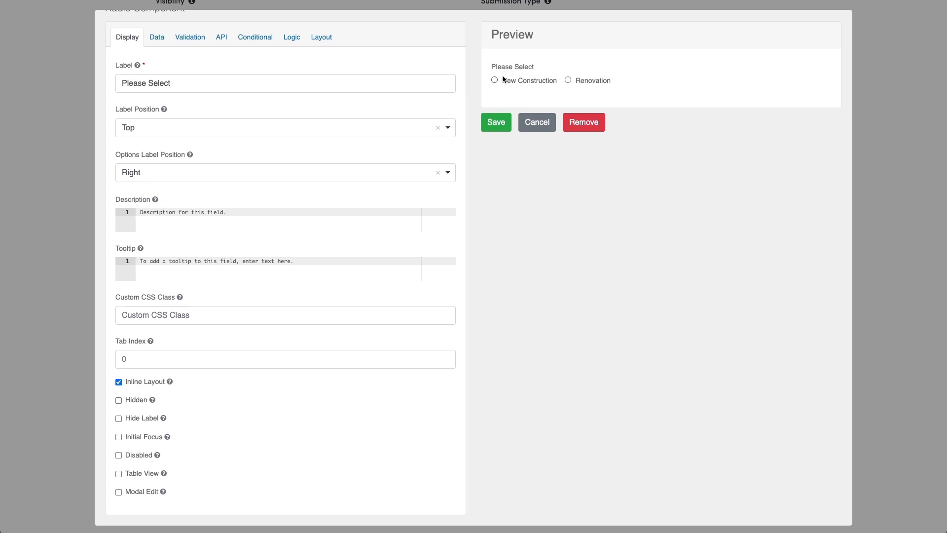
left_click(180, 36)
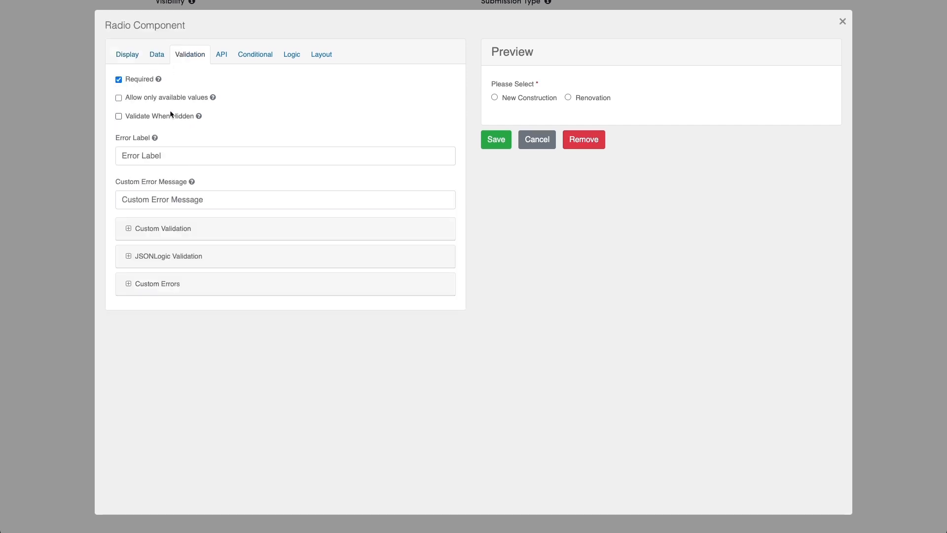
left_click(493, 140)
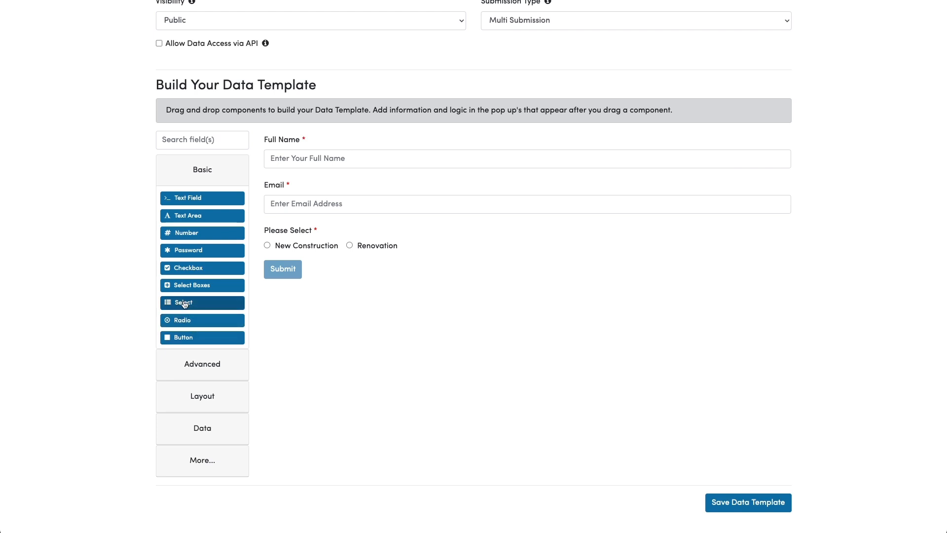
- Add a Select component below the Please Select radio and label it "What is your budget?"
left_click_drag(184, 303, 332, 262)
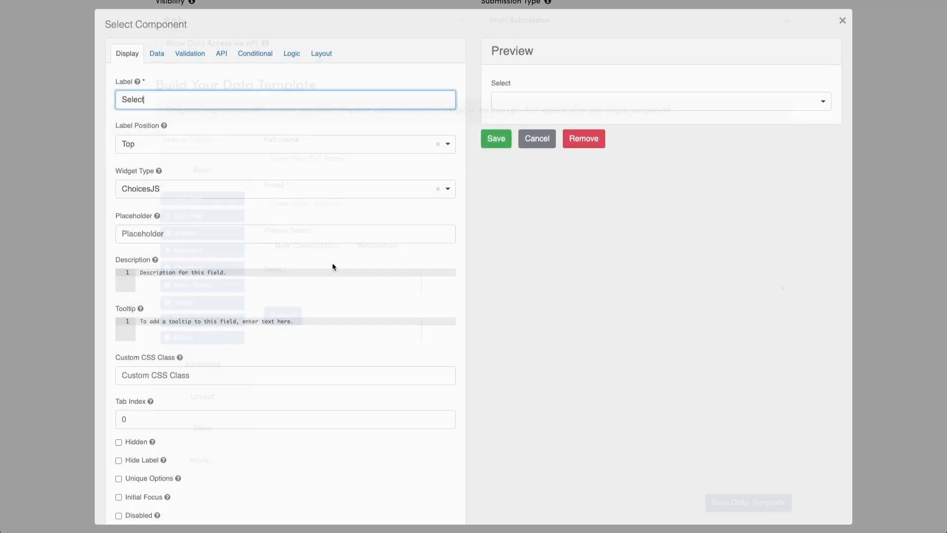
double_click(149, 100)
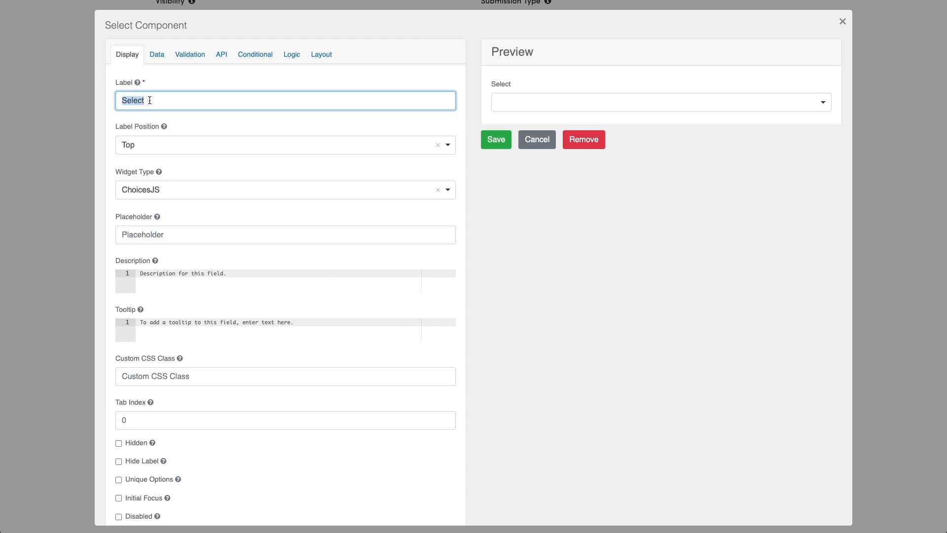
type("What is your budget")
type("?")
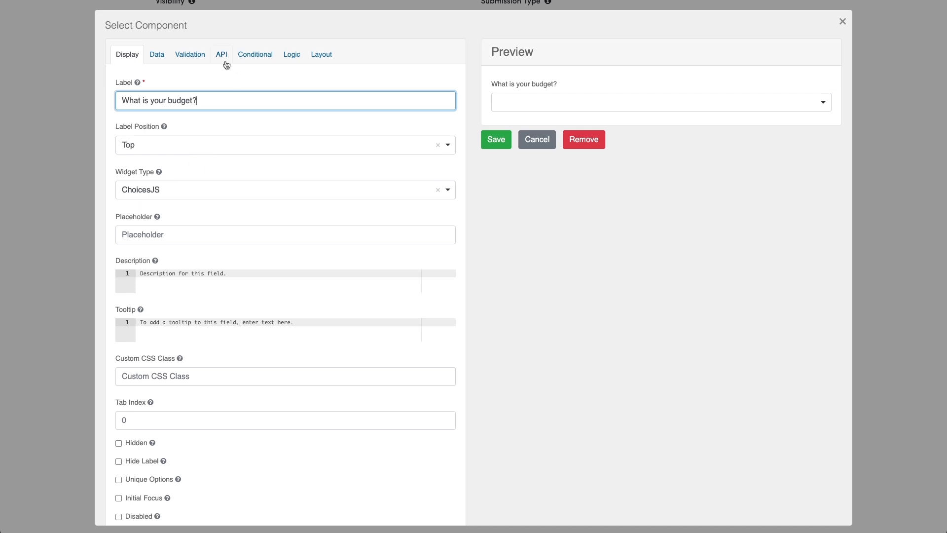
- Enter "Less Than 10,000" as the label of the budget component's first data source value
left_click(160, 61)
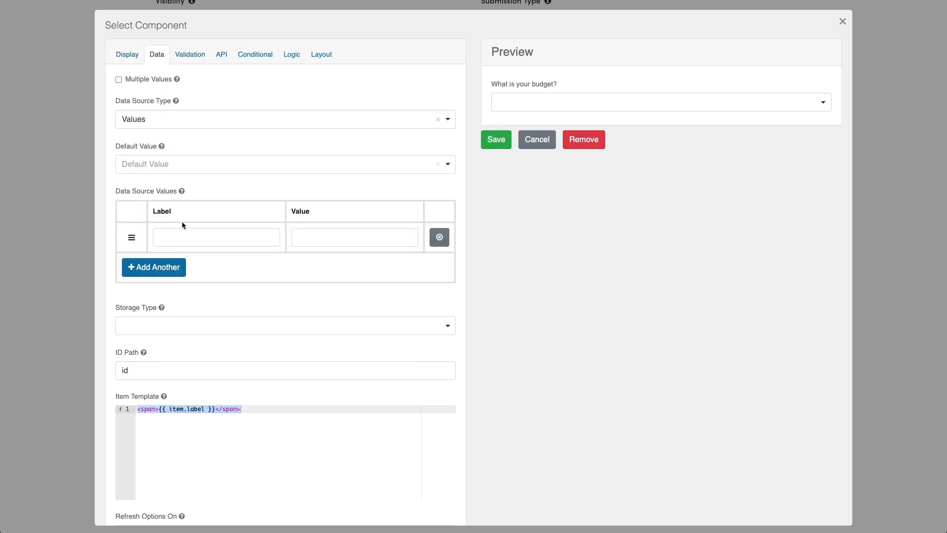
left_click(174, 238)
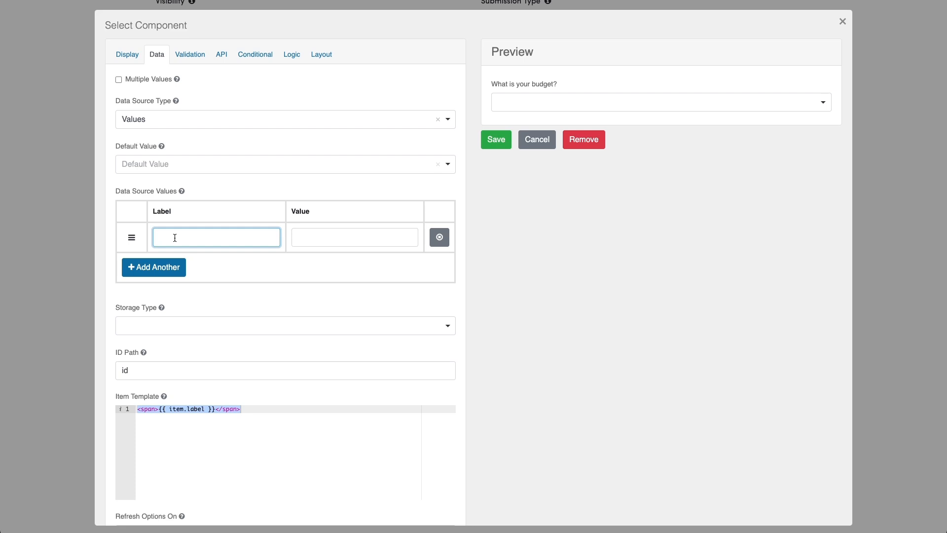
type("Lea")
type("ss")
type(" Than ")
type("10")
type(",000")
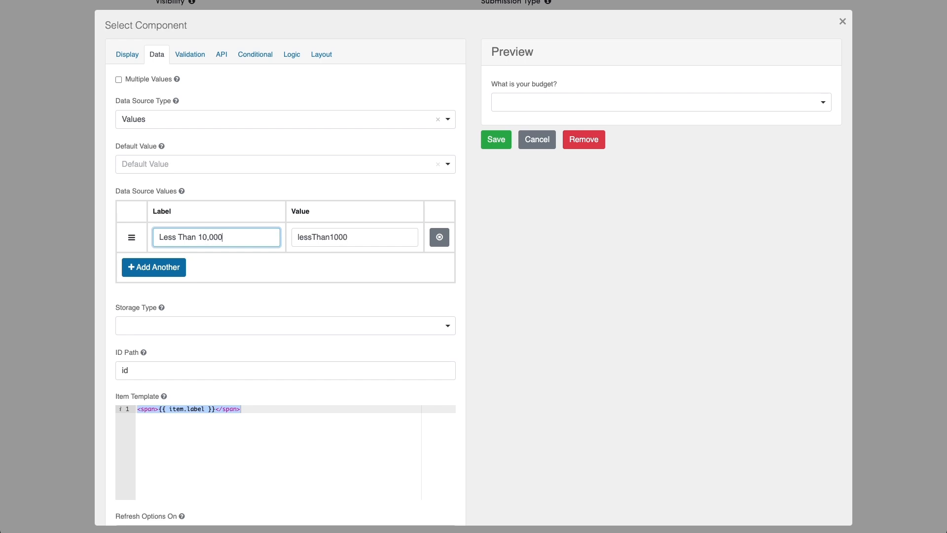
- Add two more budget options labelled "10,000 - 50,000" and "More Than 50,000"
left_click(145, 265)
left_click(164, 265)
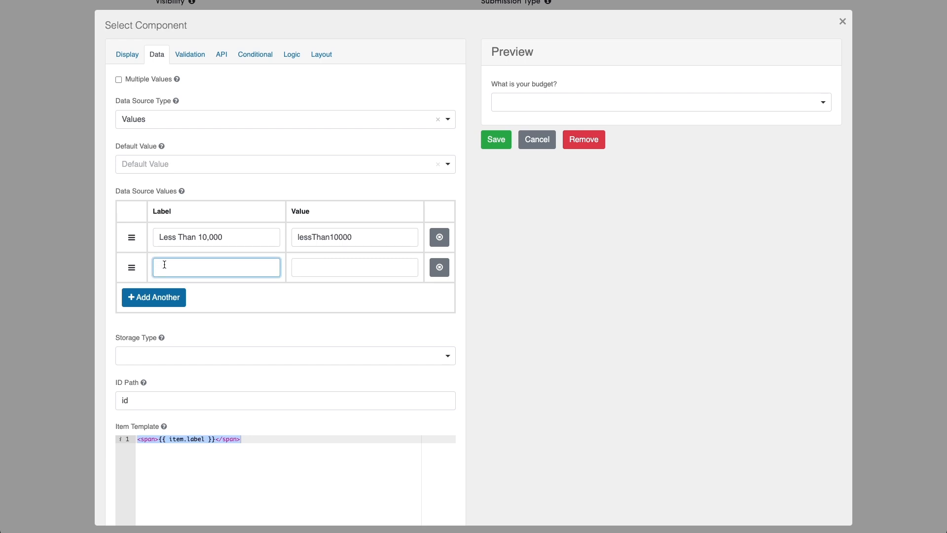
type("10,000 - 50,000")
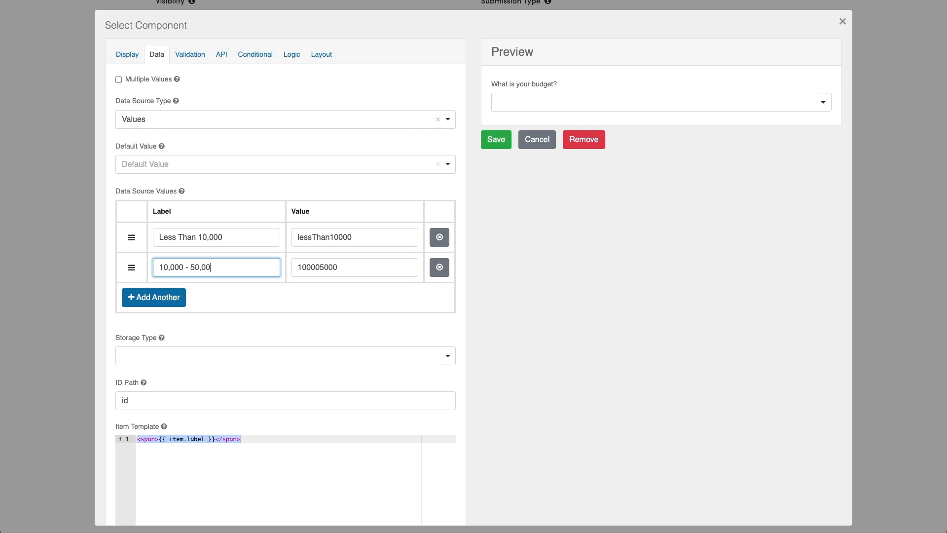
left_click(147, 298)
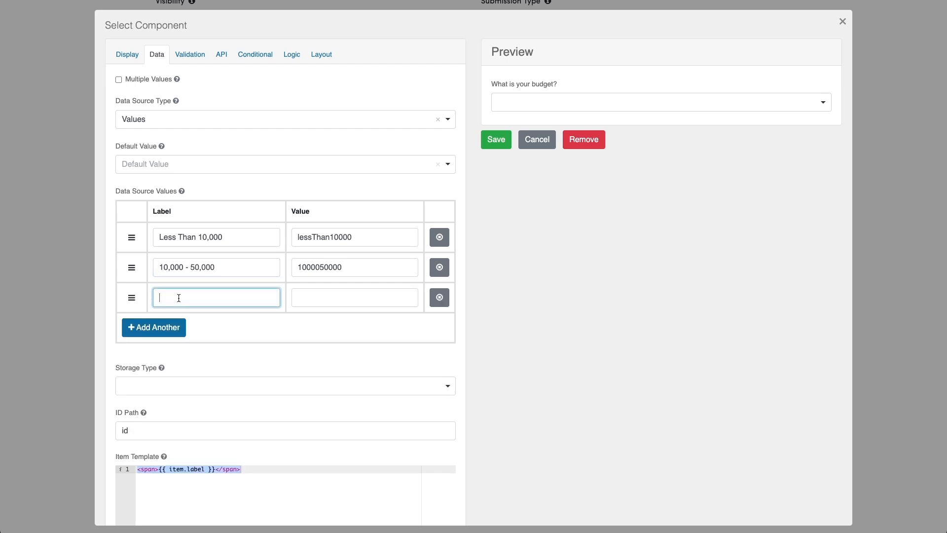
type("More Than 50")
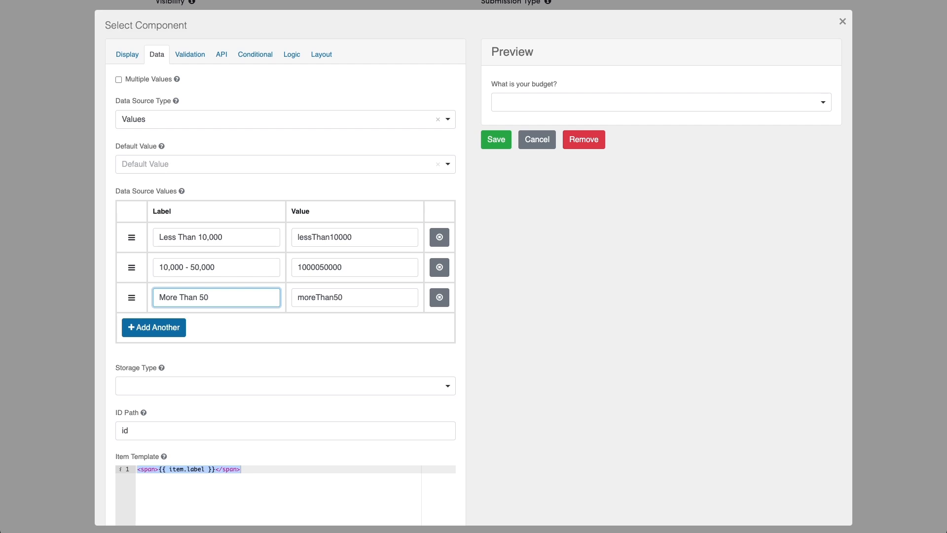
type(",000")
- Make the budget component required, save it and check its dropdown options in the form
left_click(198, 58)
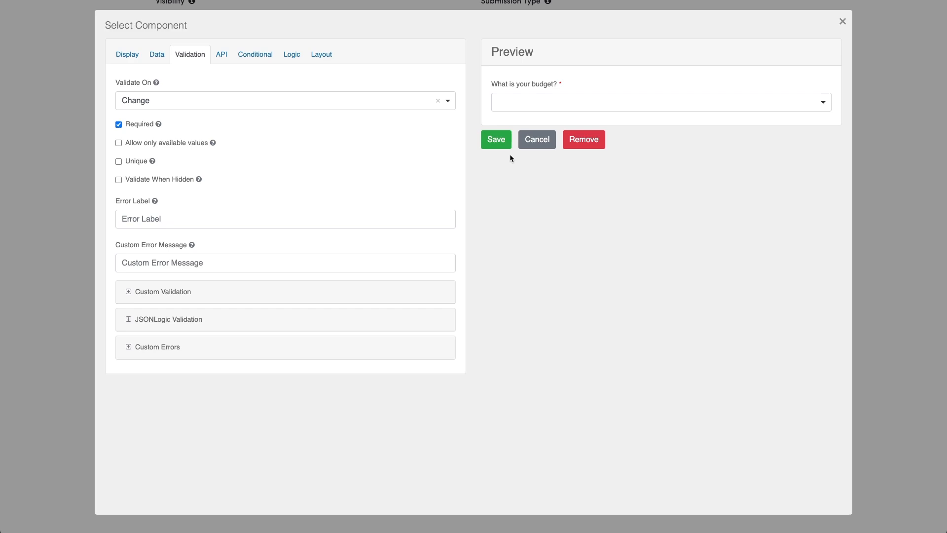
left_click(504, 141)
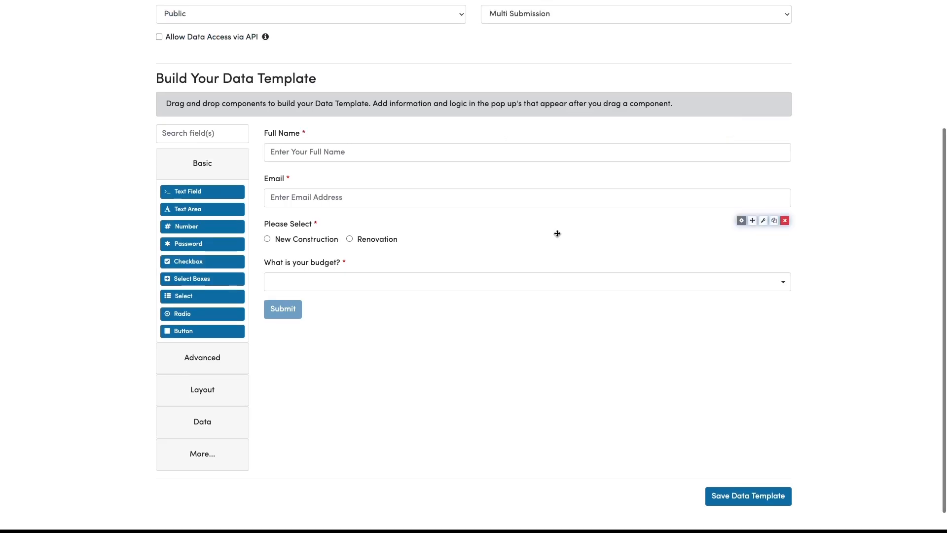
left_click(693, 286)
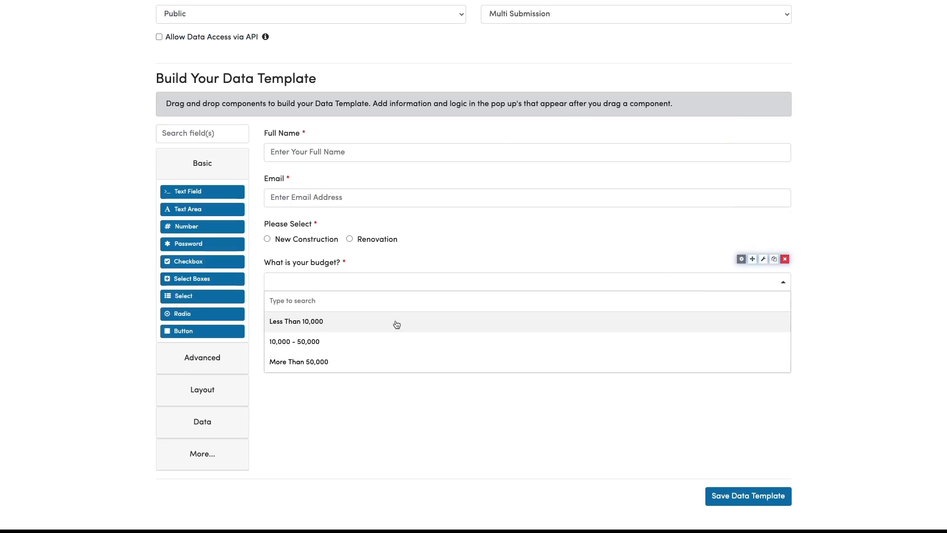
left_click(465, 244)
- Add a Text Area component below the budget dropdown and label it "Please describe your project below:"
scroll(466, 245, "down", 1)
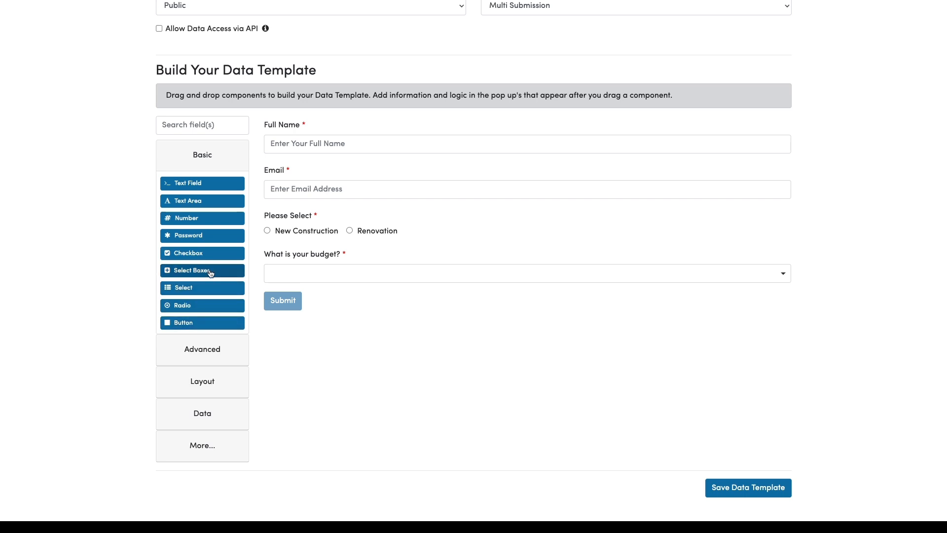
left_click_drag(214, 201, 315, 300)
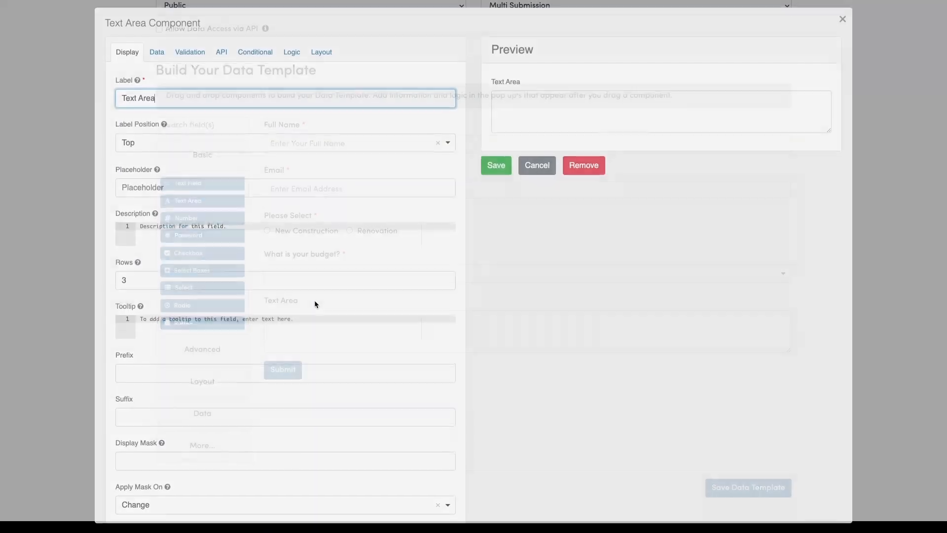
left_click_drag(169, 100, 110, 101)
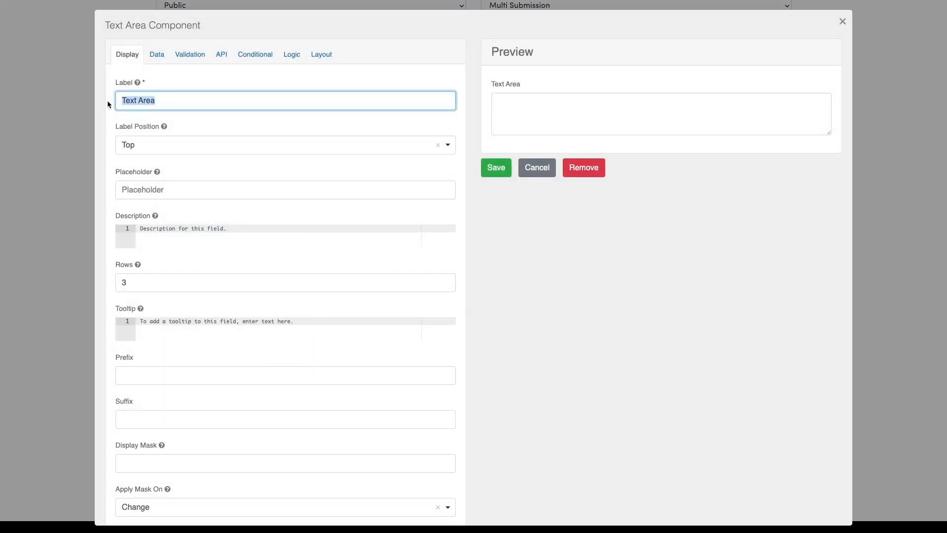
type("Please describe you ")
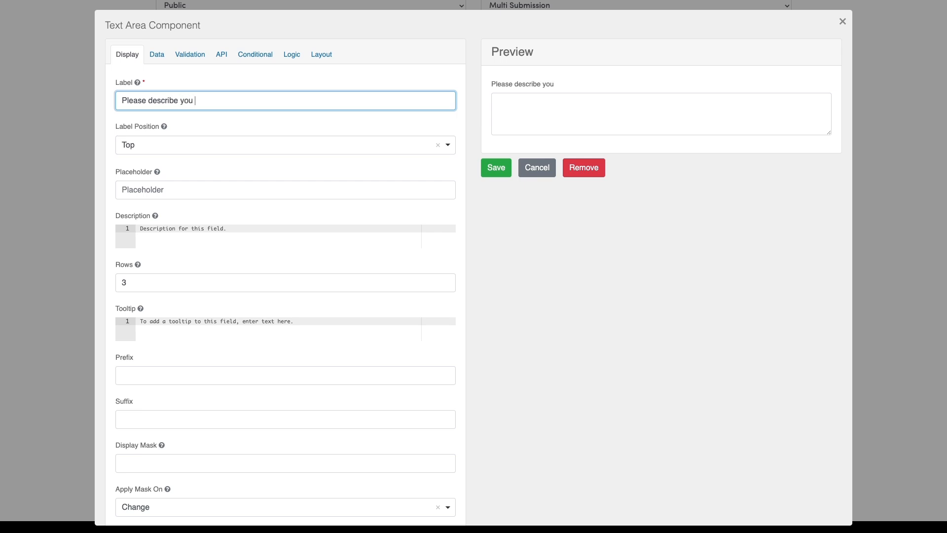
type("r project below:")
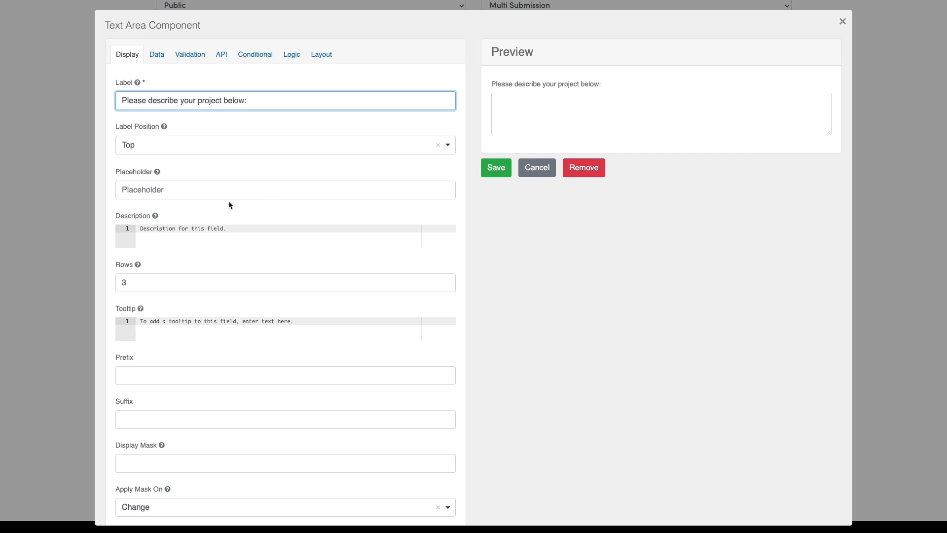
- Make the project description text area required and save the component
scroll(229, 202, "down", 1)
scroll(228, 202, "down", 3)
scroll(229, 200, "up", 4)
left_click(156, 56)
left_click(200, 57)
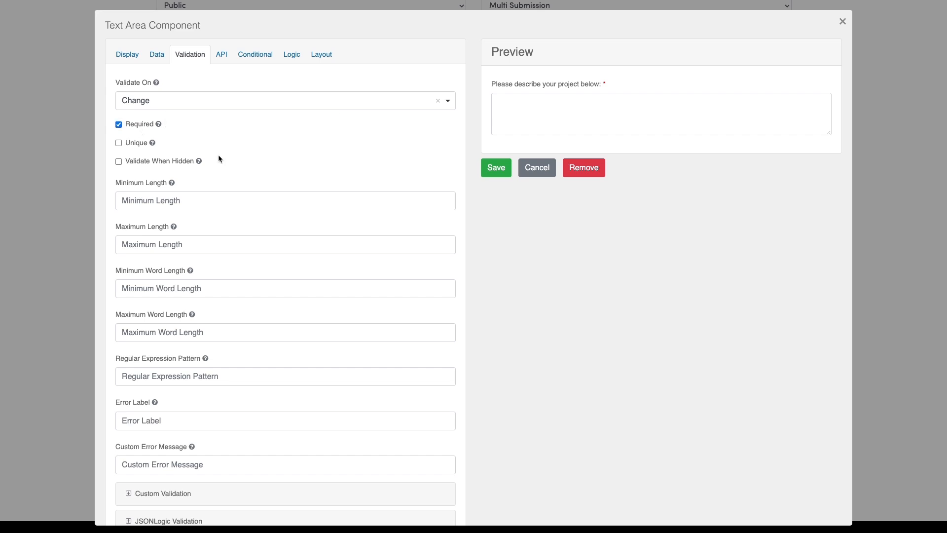
left_click(496, 167)
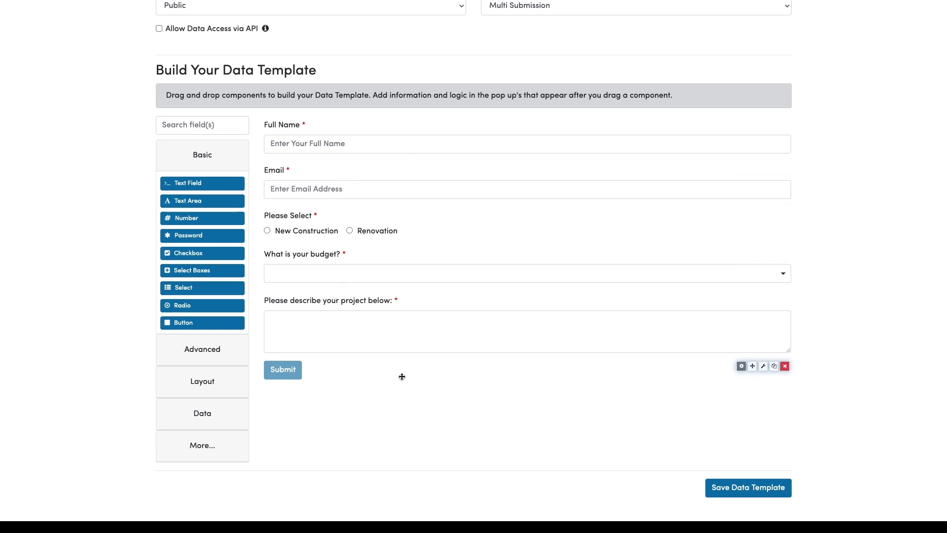
- Save the completed Contact Us data template
scroll(402, 376, "up", 2)
scroll(402, 376, "down", 2)
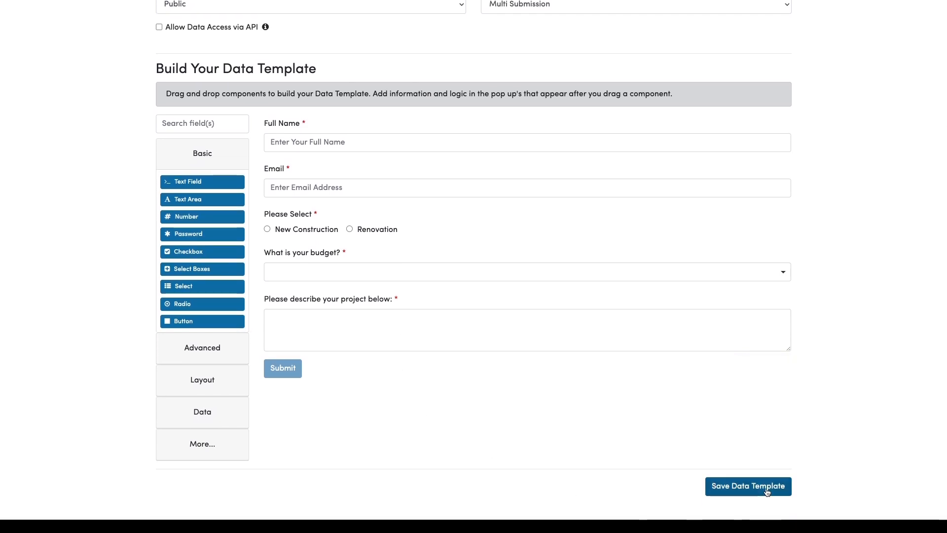
left_click(759, 490)
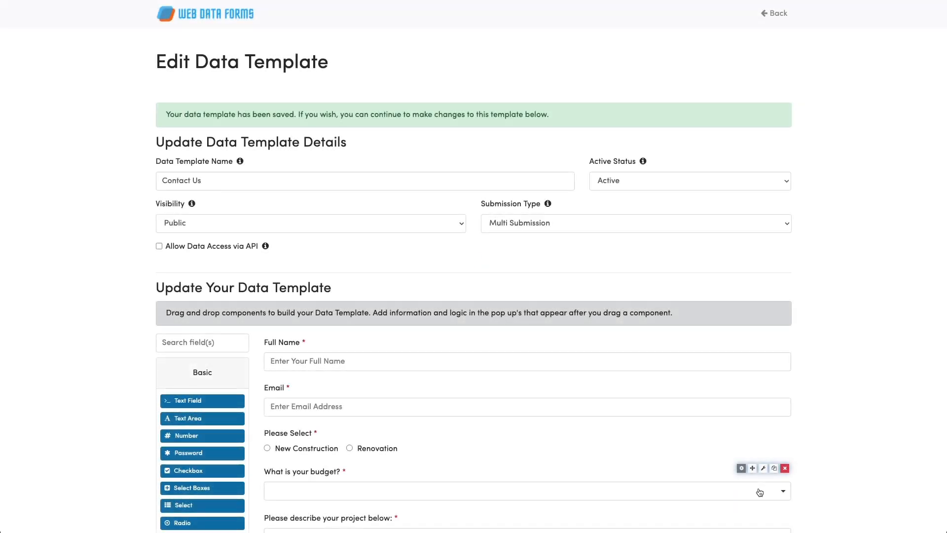
- Review the saved Contact Us template's details and all of its form components
scroll(749, 360, "down", 2)
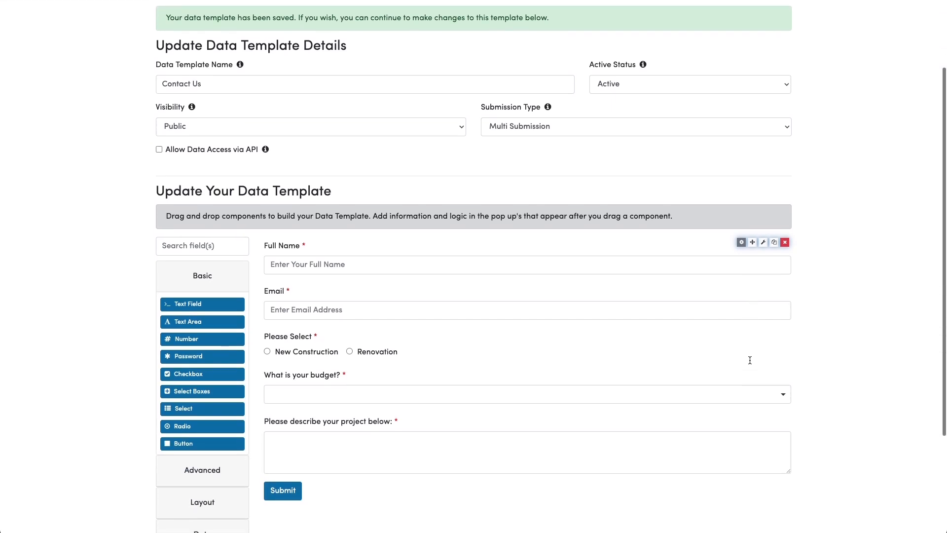
scroll(749, 360, "up", 2)
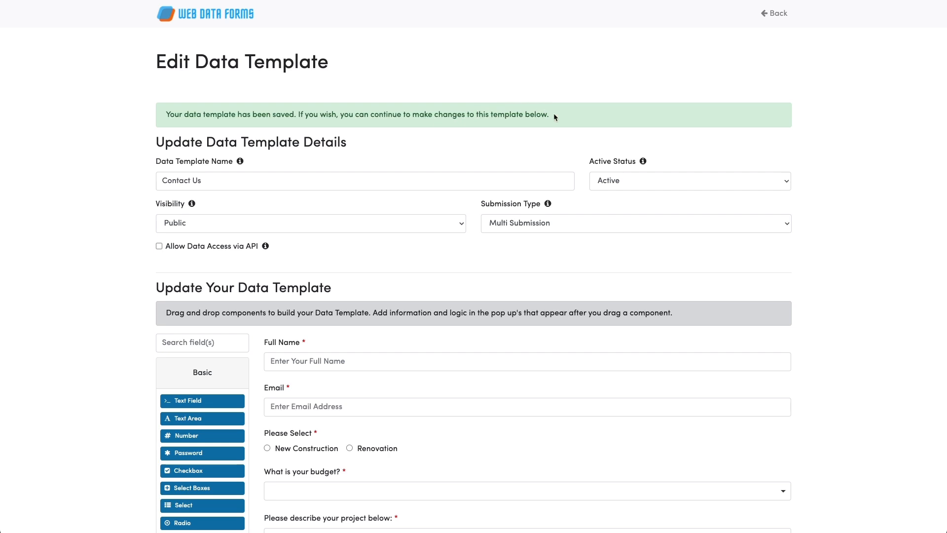
scroll(561, 114, "down", 1)
scroll(561, 113, "down", 1)
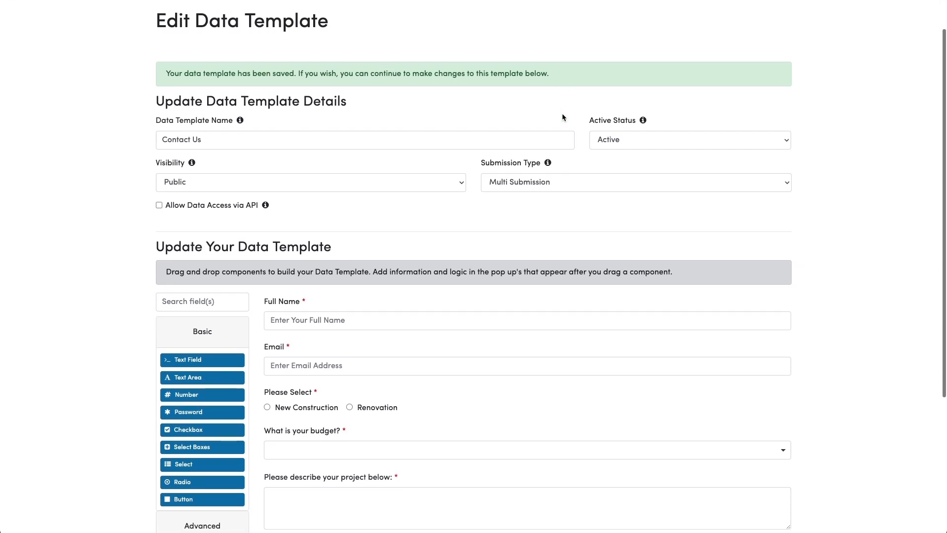
scroll(561, 113, "down", 3)
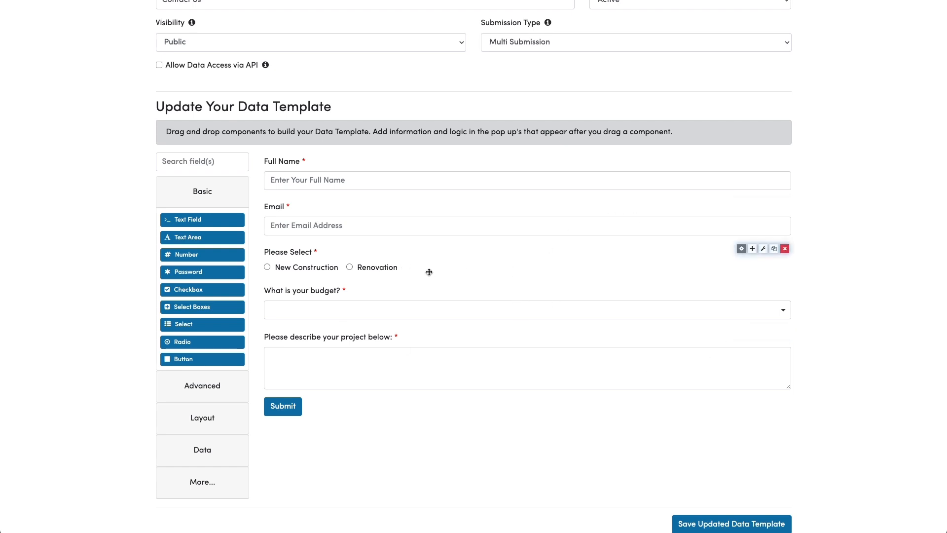
scroll(432, 272, "up", 1)
scroll(433, 272, "up", 3)
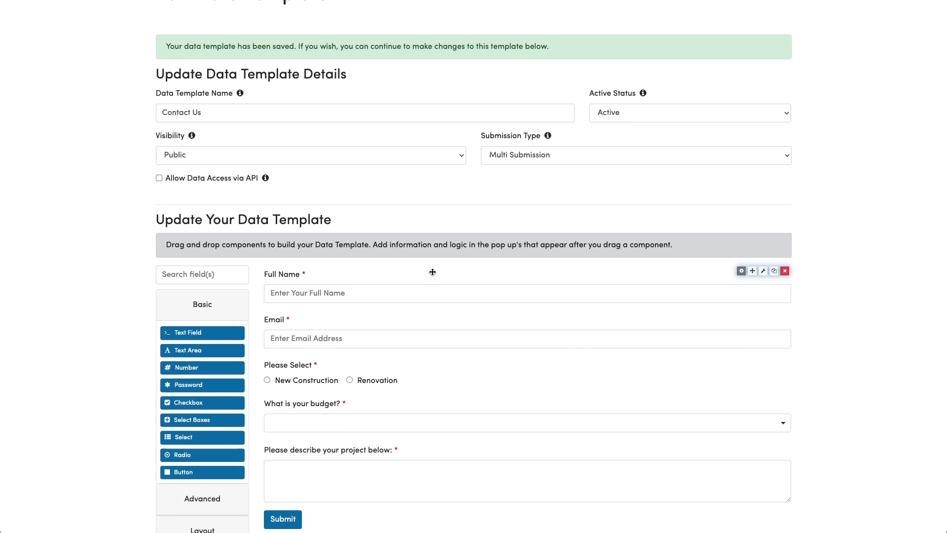
scroll(433, 271, "up", 2)
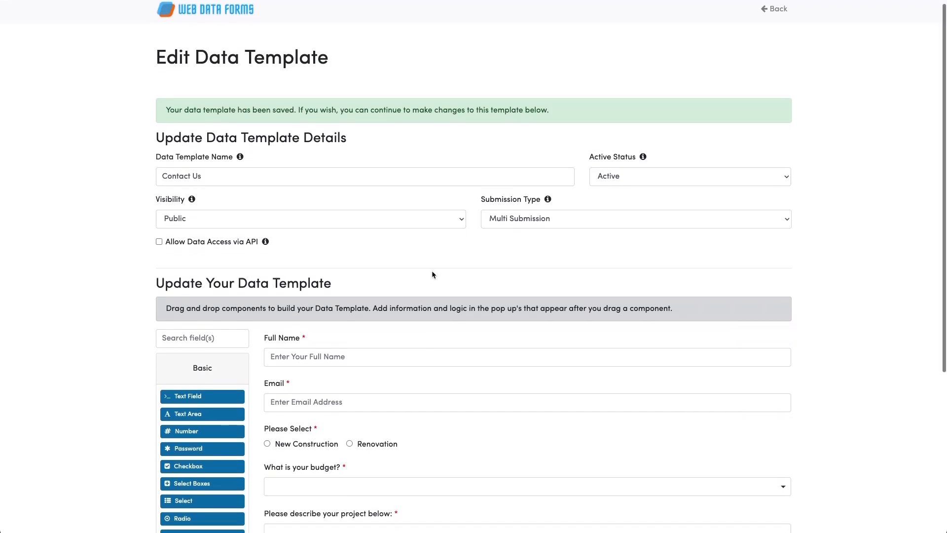
scroll(433, 272, "down", 7)
scroll(433, 275, "up", 7)
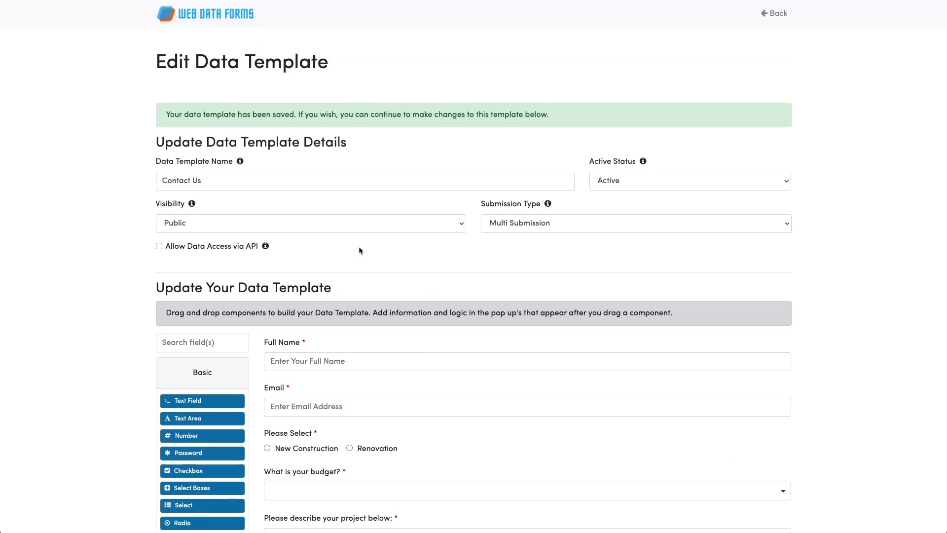
scroll(373, 256, "down", 3)
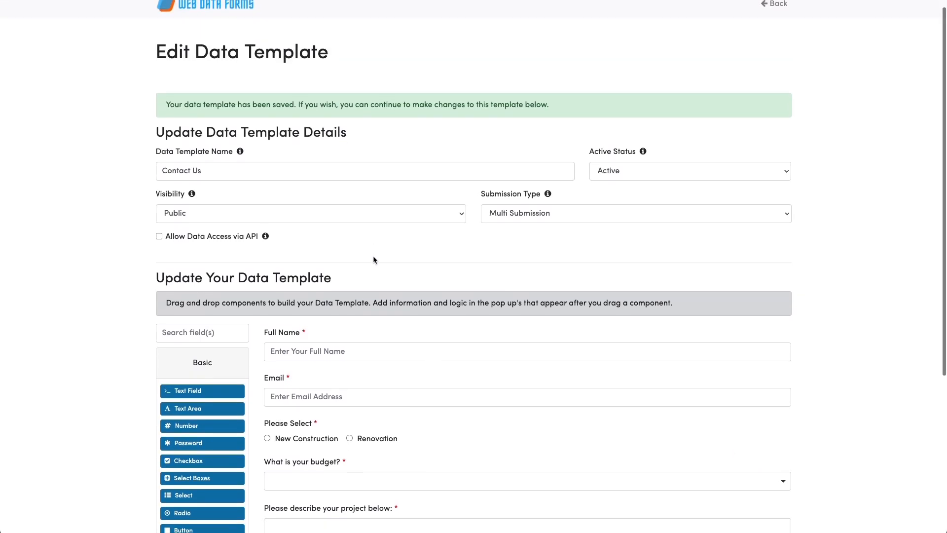
scroll(374, 256, "down", 2)
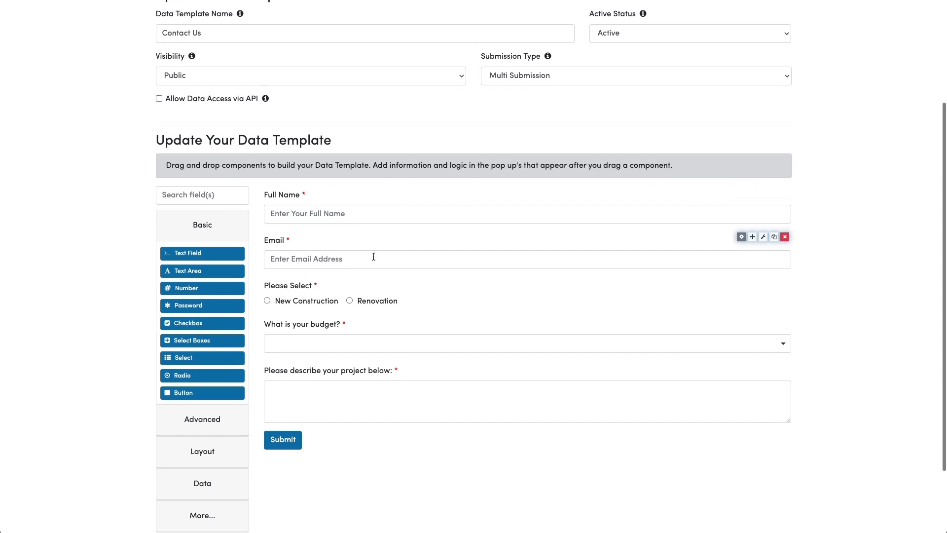
scroll(374, 257, "up", 5)
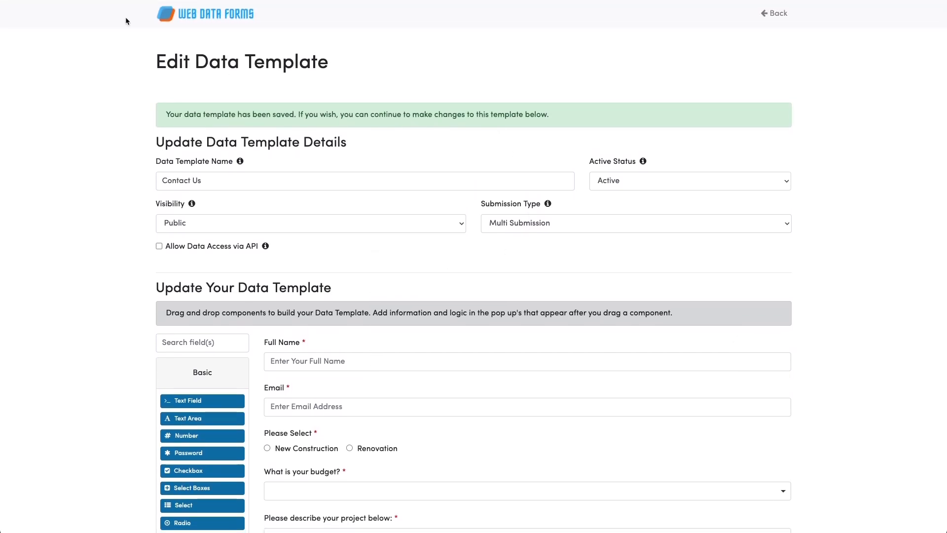
- Return to the group dashboard and review its usage metrics for submissions, data templates, users and reports
left_click(187, 19)
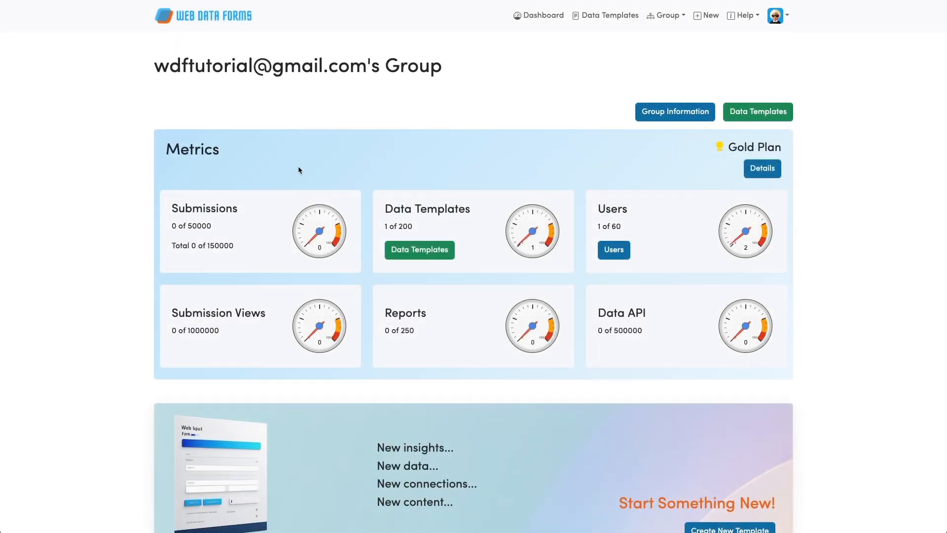
scroll(430, 168, "down", 1)
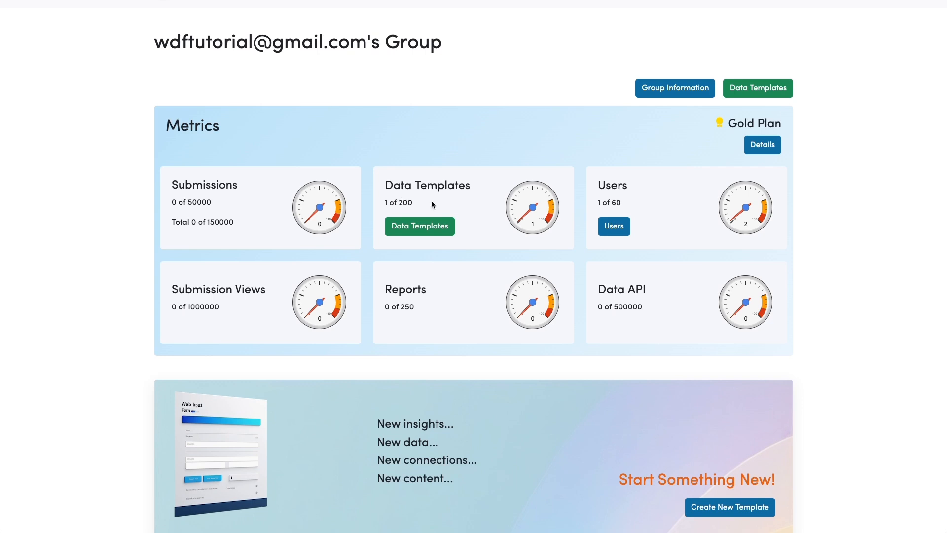
scroll(406, 121, "up", 1)
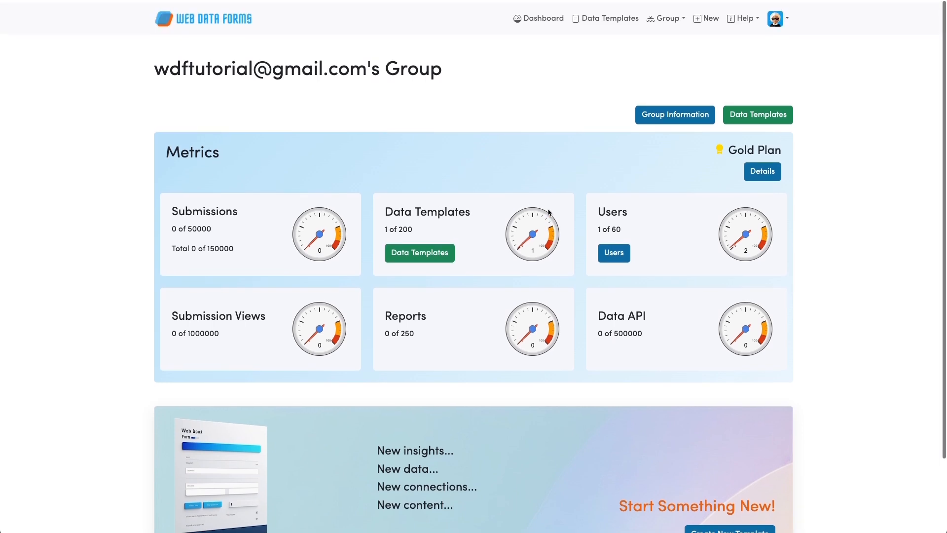
- Show the Contact Us entry in the data templates list and inspect its move and duplicate options without applying any
left_click(740, 113)
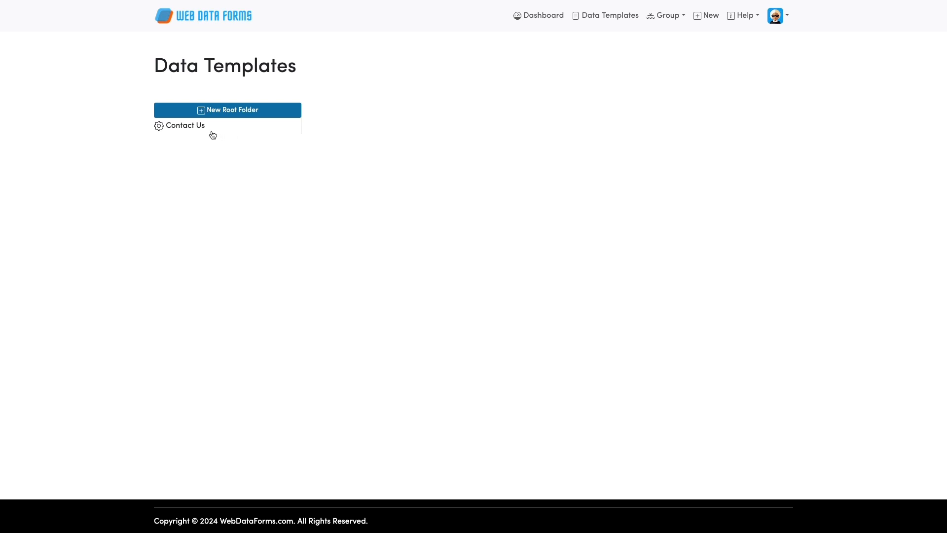
left_click(181, 126)
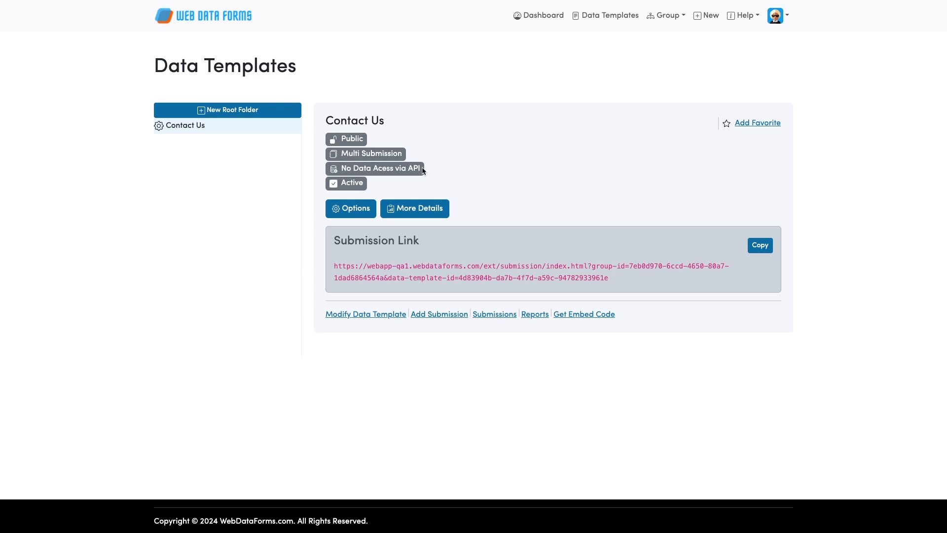
left_click(348, 207)
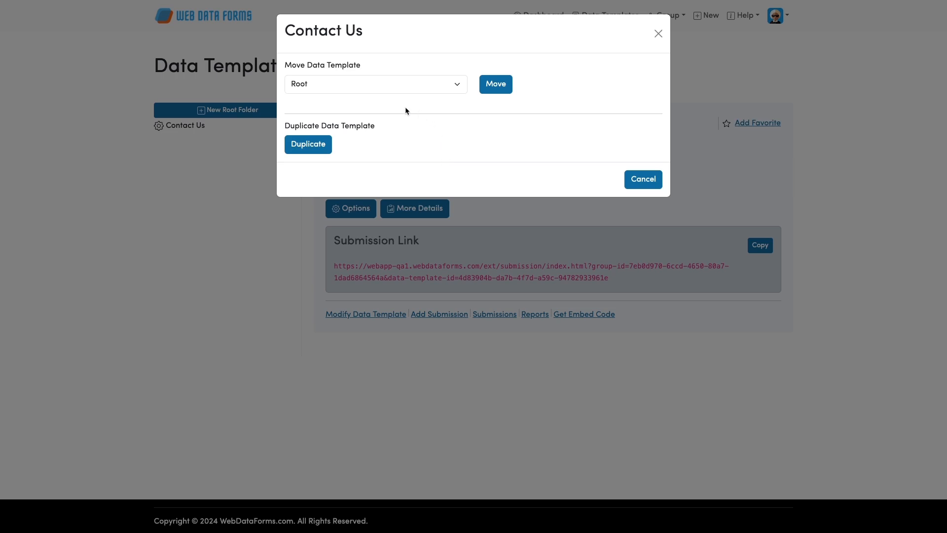
left_click(373, 85)
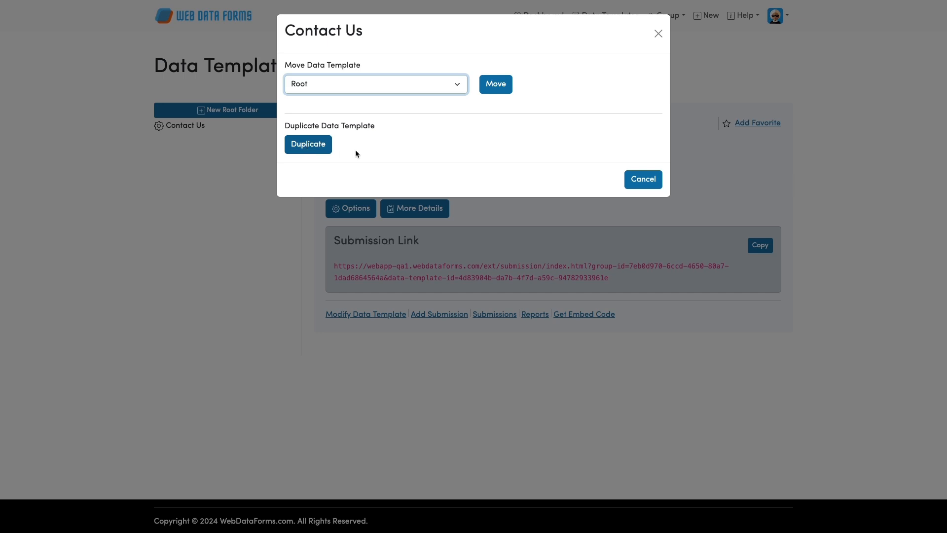
left_click(640, 178)
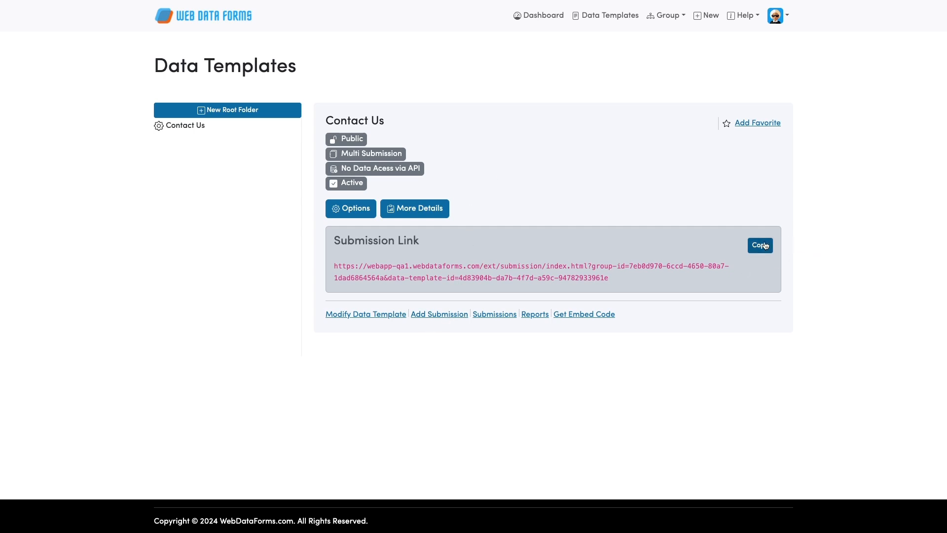
- Copy the Contact Us submission link and open it in a new browser tab
key("super+t")
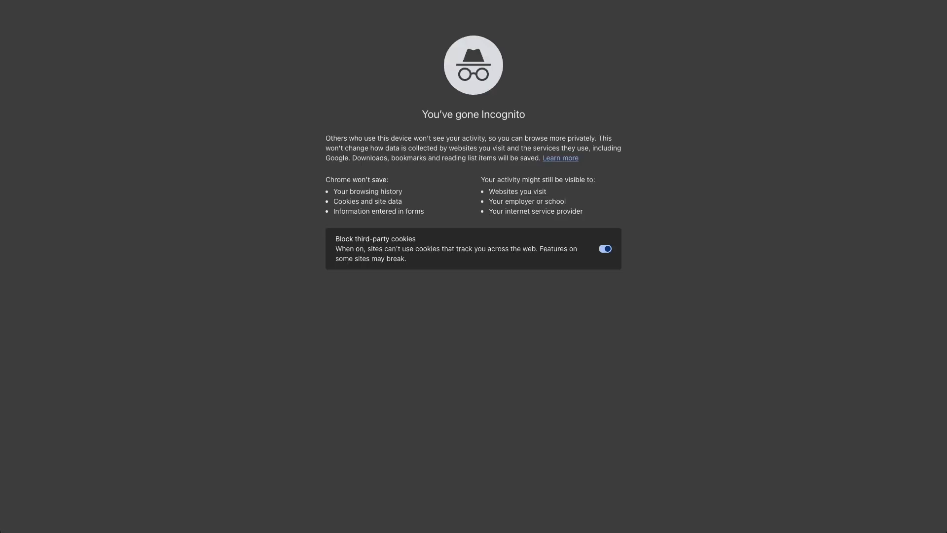
key("Return")
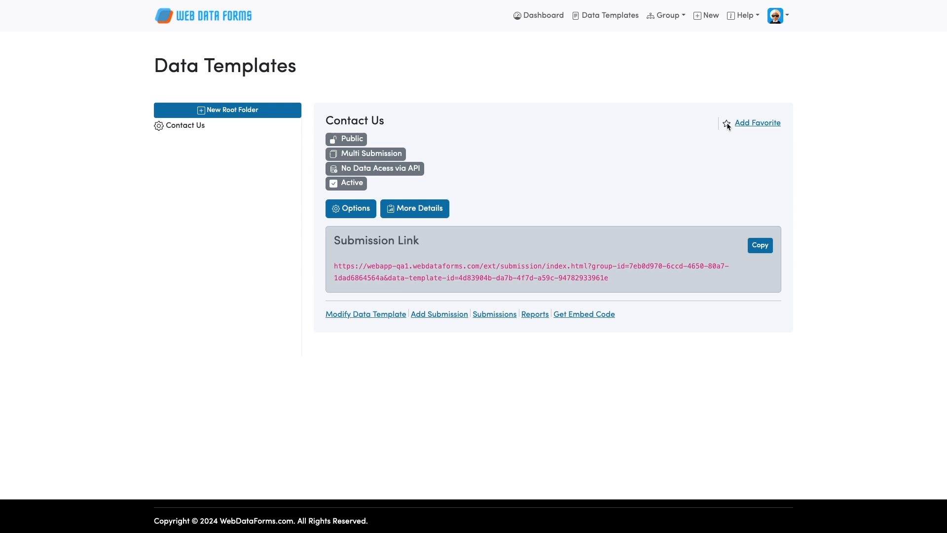
- Add the Contact Us template to favorites and check its entry and delete option under My Favorites on the dashboard
left_click(745, 123)
left_click(199, 20)
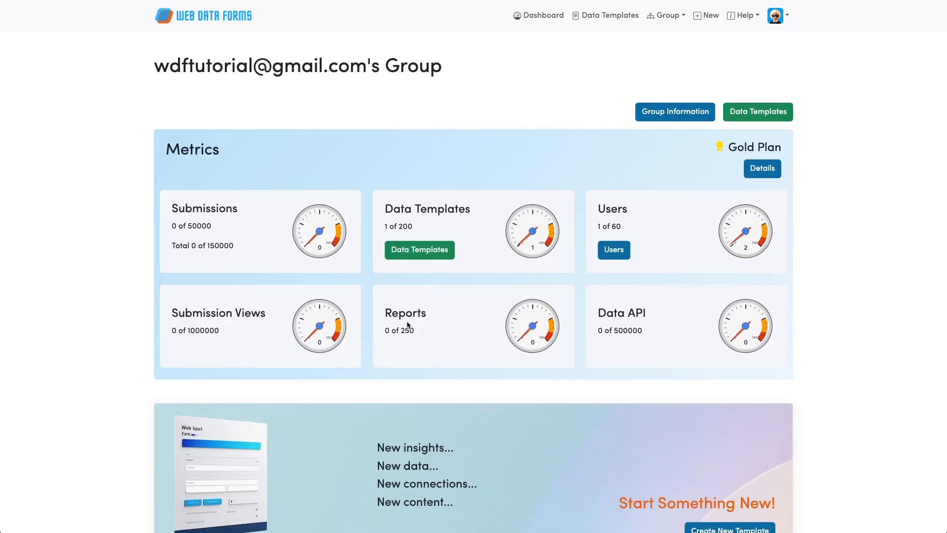
scroll(406, 323, "down", 5)
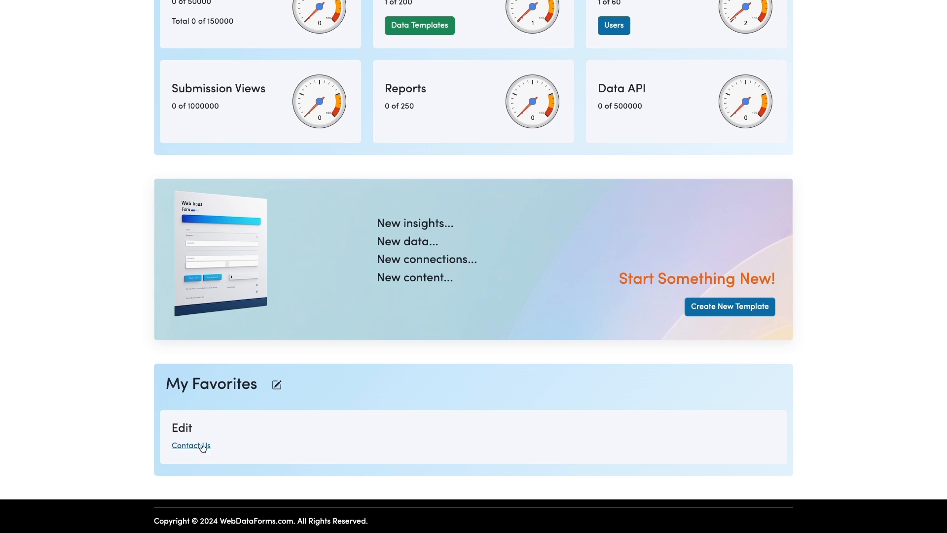
left_click(276, 390)
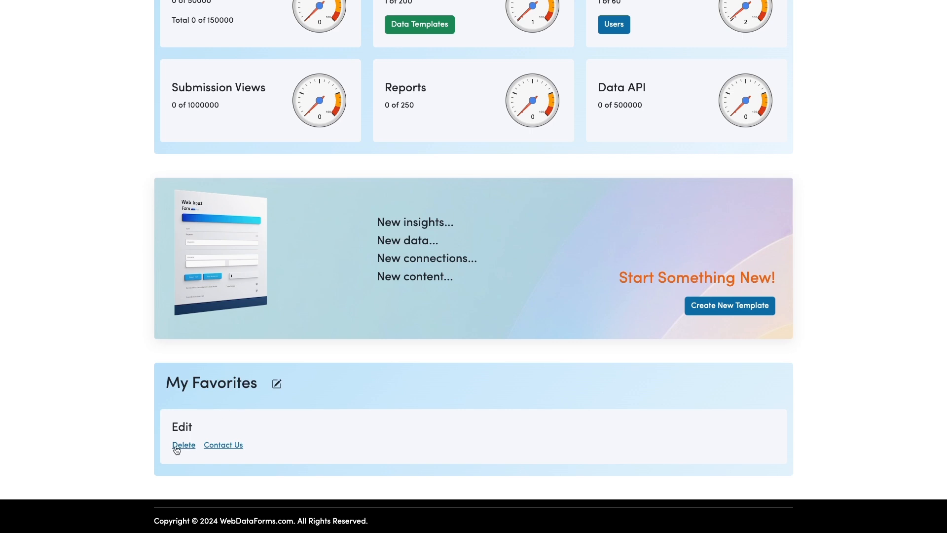
left_click(277, 384)
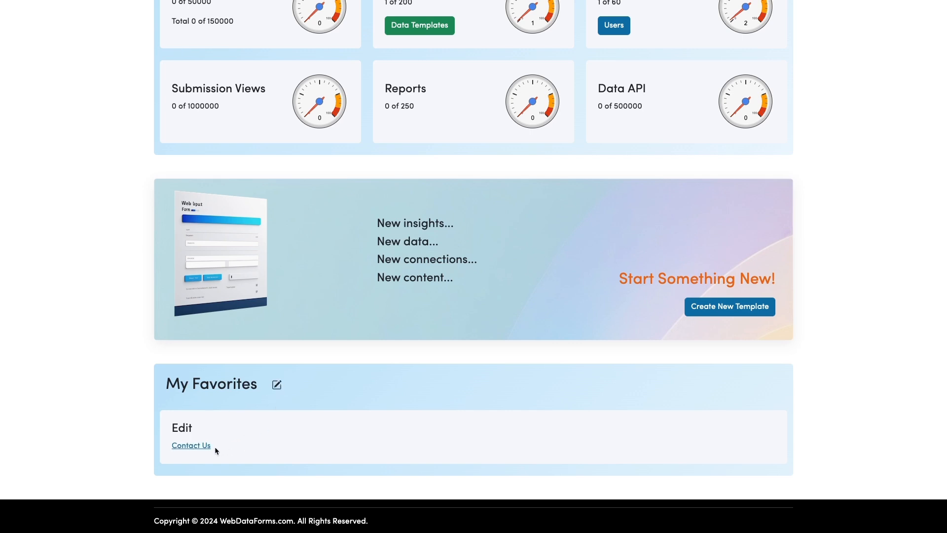
- Open the full details page of the Contact Us template and examine its active status setting and submit access
scroll(254, 446, "up", 5)
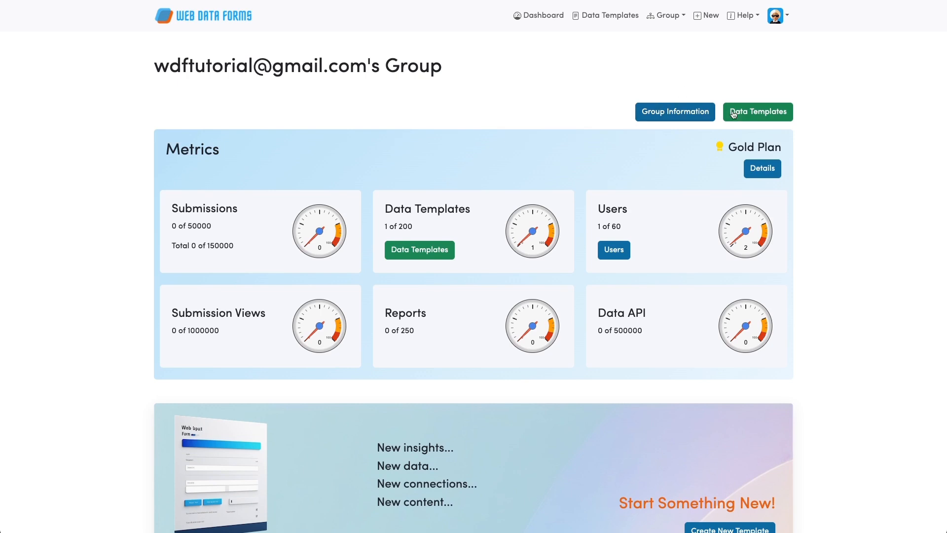
left_click(750, 113)
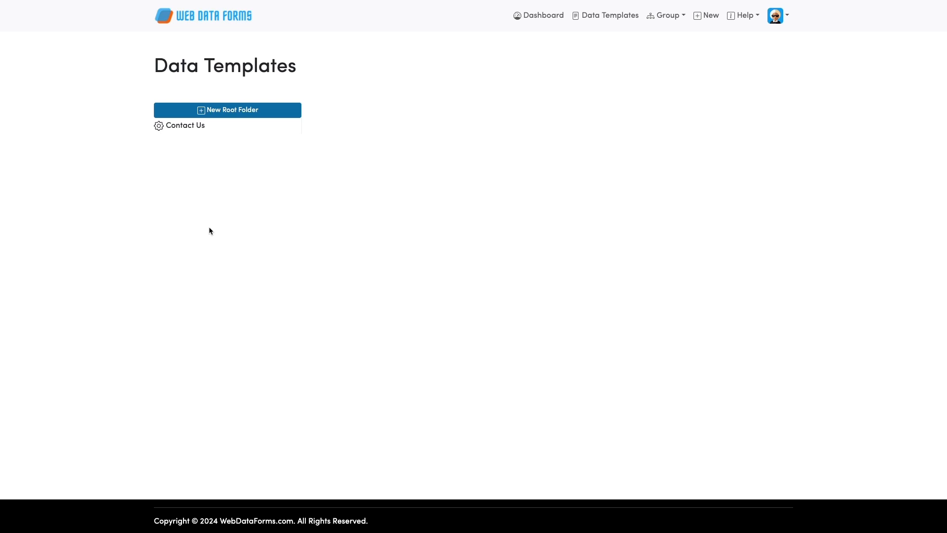
left_click(198, 126)
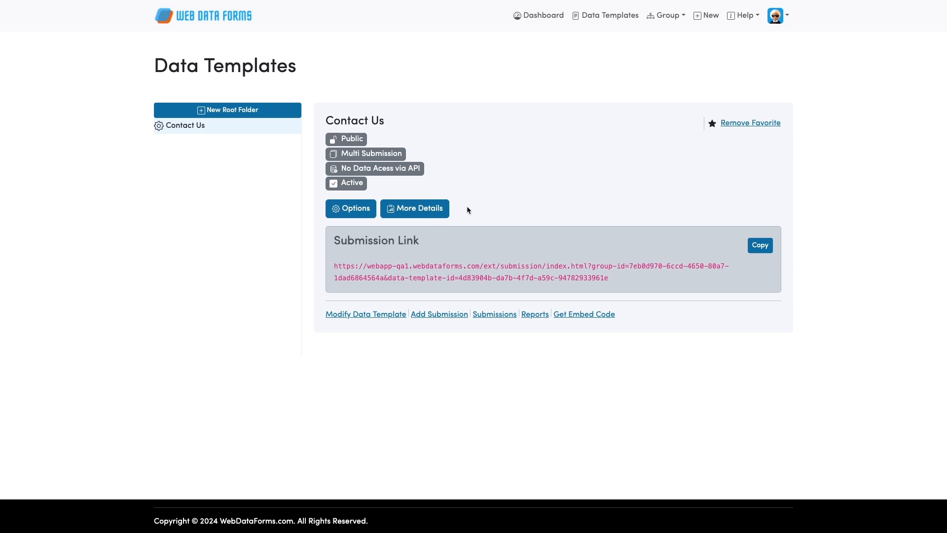
left_click(412, 210)
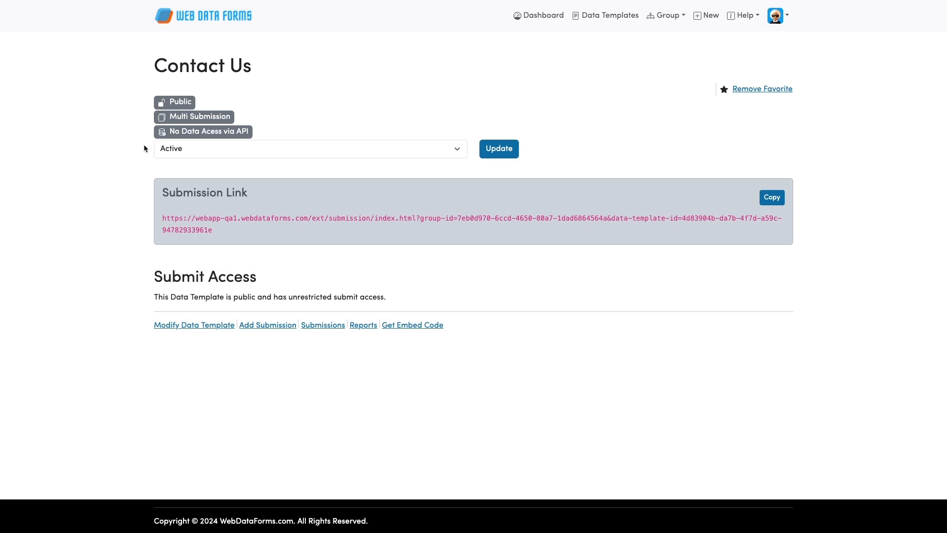
left_click(215, 149)
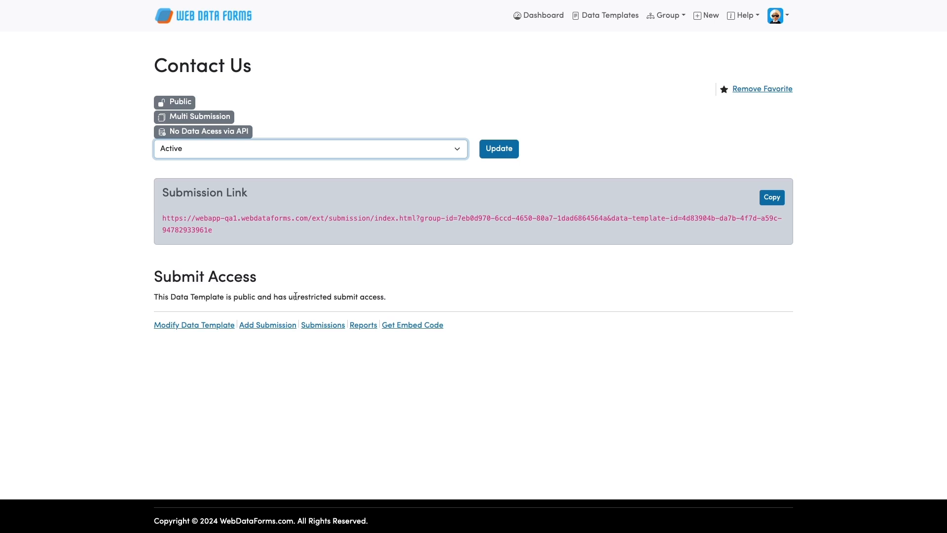
left_click_drag(296, 296, 327, 297)
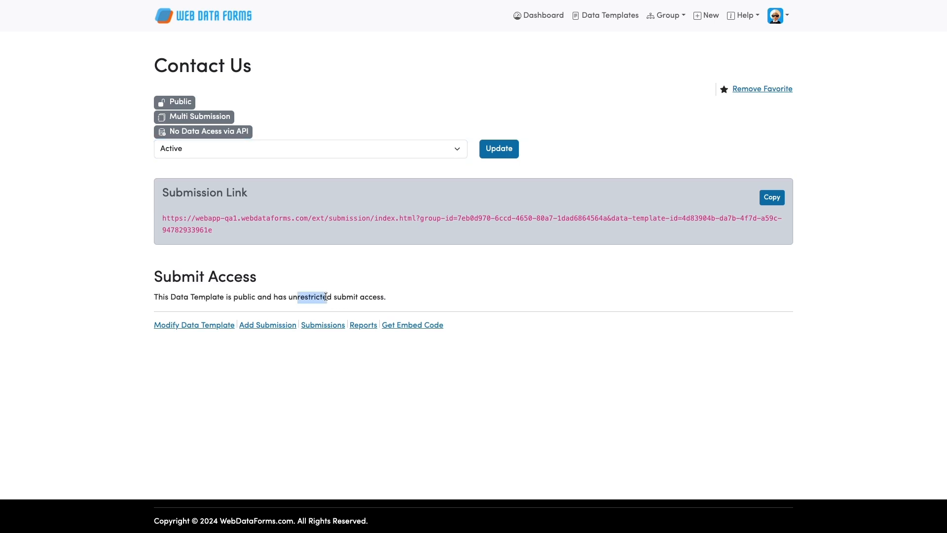
left_click(410, 294)
- View the Contact Us template in its modification editor and return to the template's details page
left_click(213, 326)
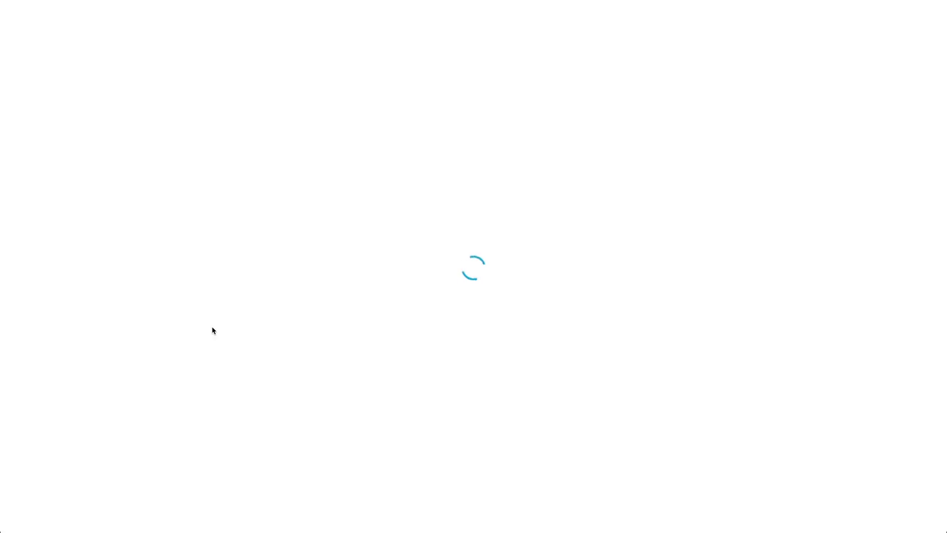
scroll(536, 328, "down", 3)
scroll(536, 328, "down", 2)
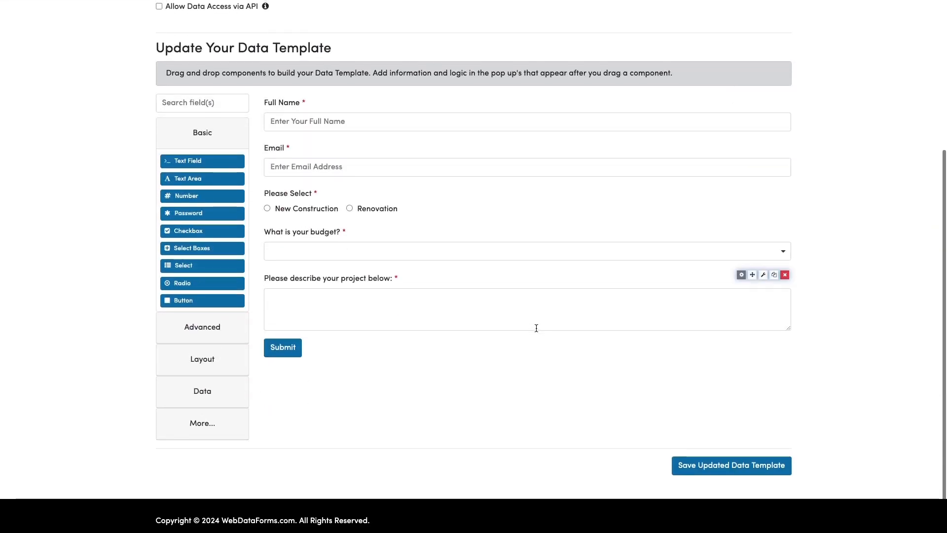
scroll(536, 328, "up", 3)
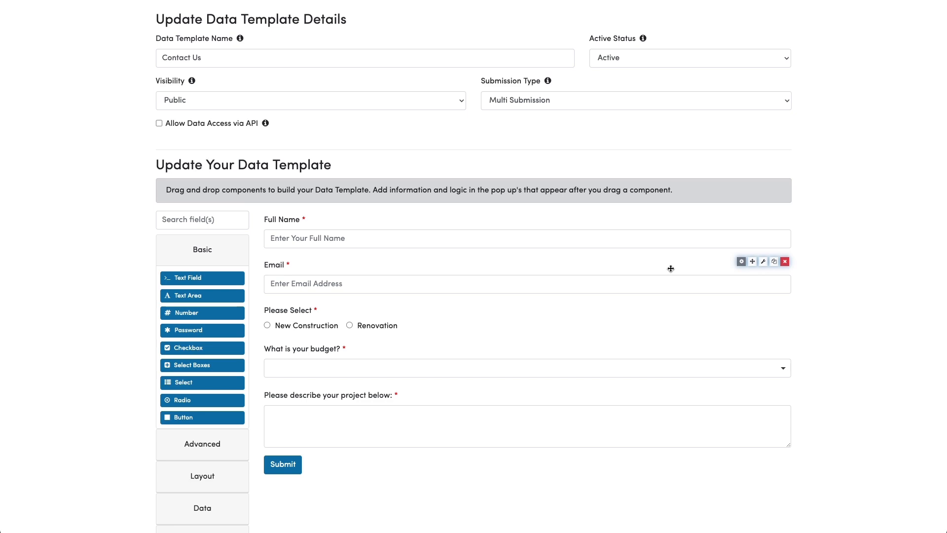
scroll(671, 268, "up", 3)
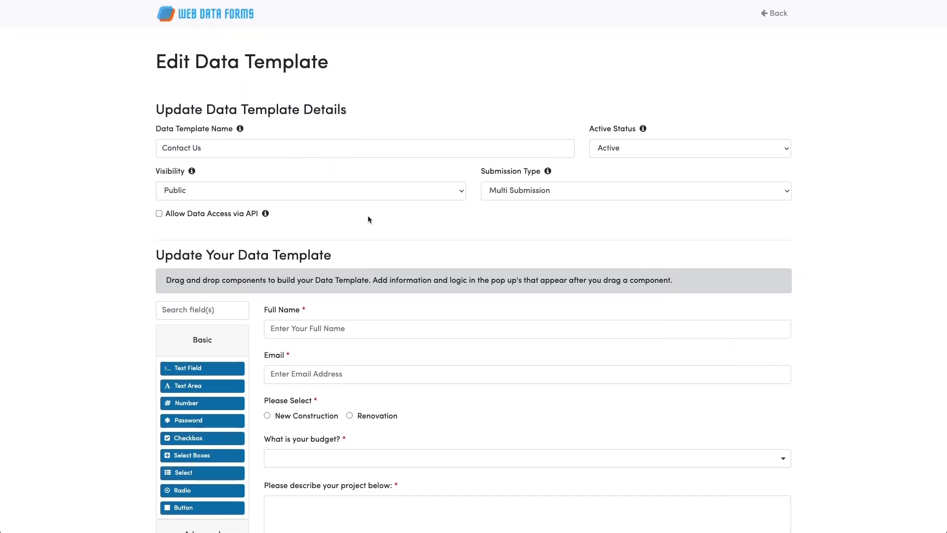
scroll(368, 215, "left", 5)
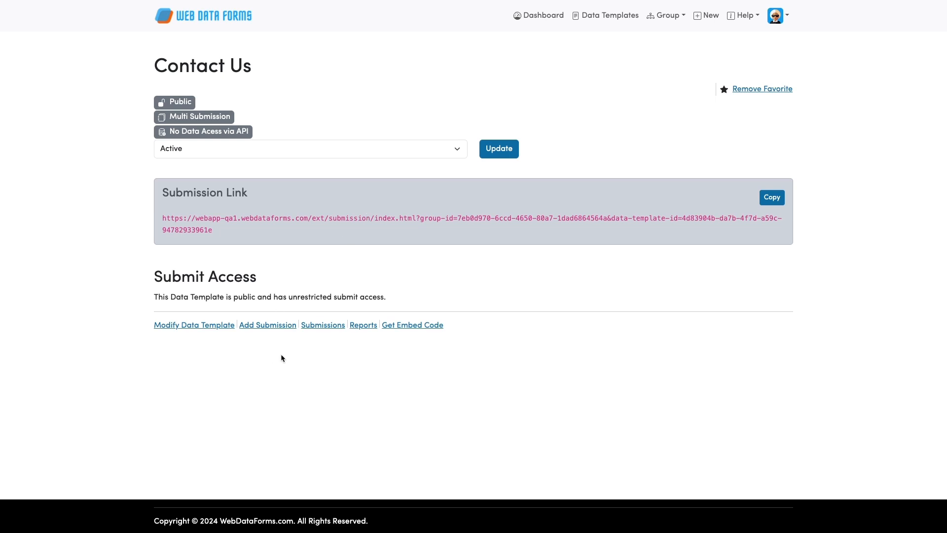
- Start a new Contact Us submission, test the Full Name field with the single character "a", and replace it with a full name
left_click(267, 325)
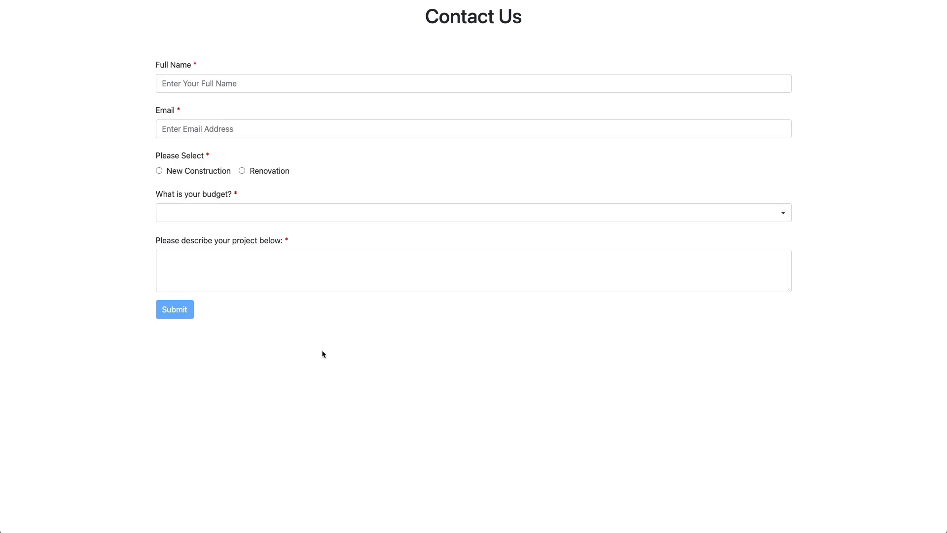
left_click(265, 82)
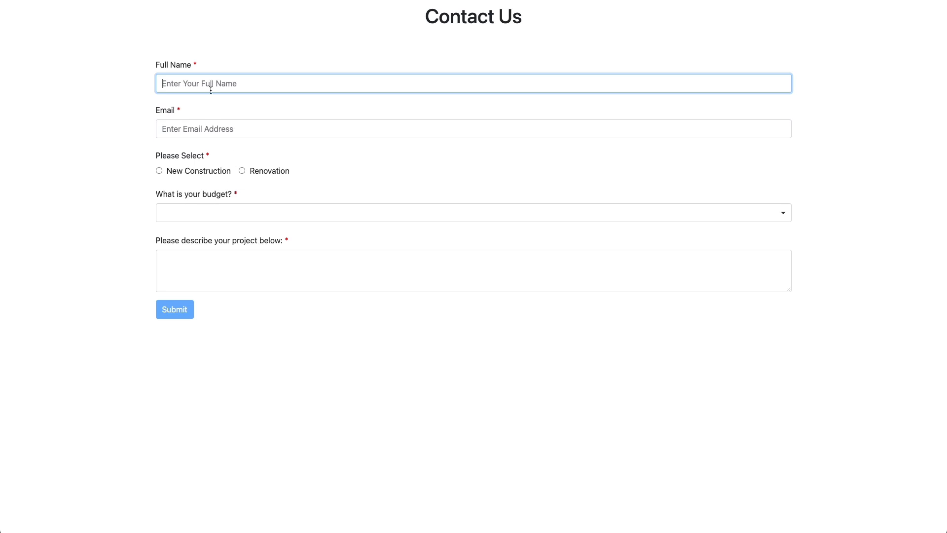
type("a")
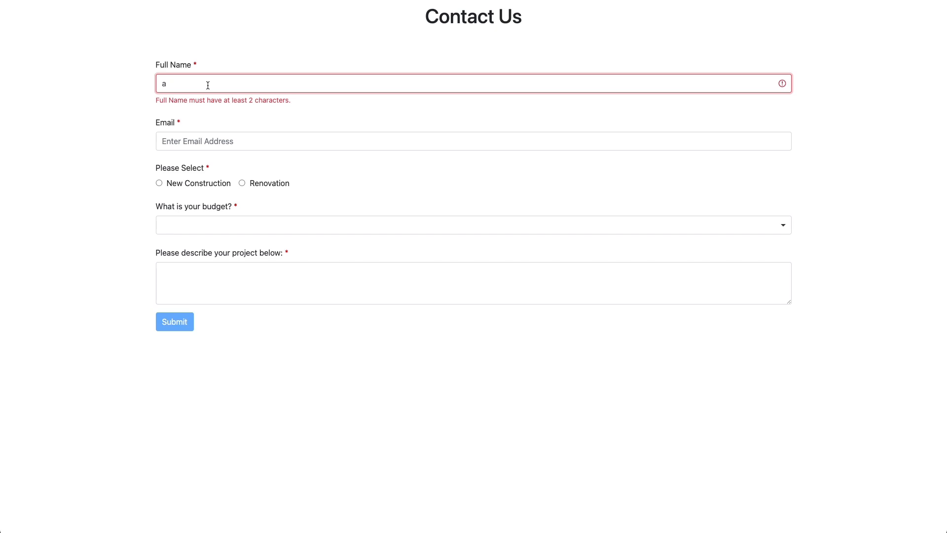
key("BackSpace")
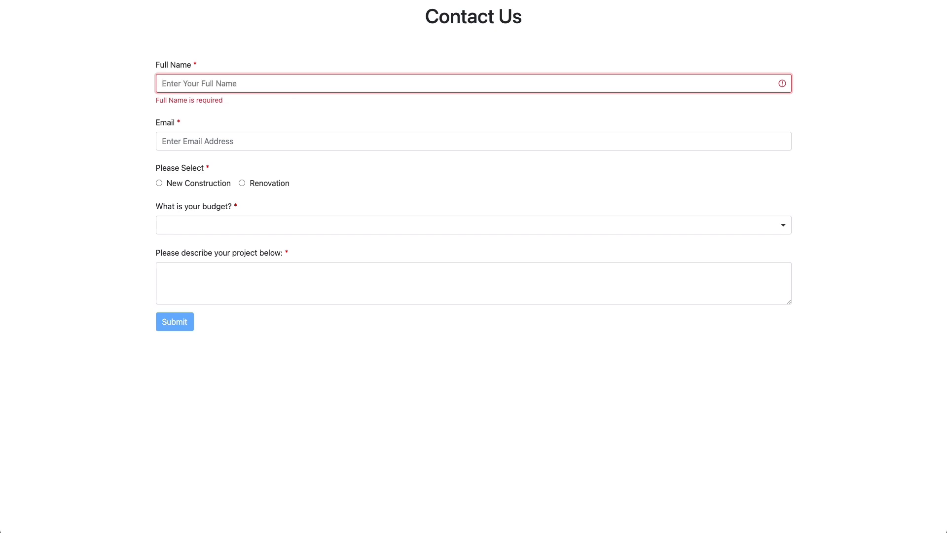
type("joh")
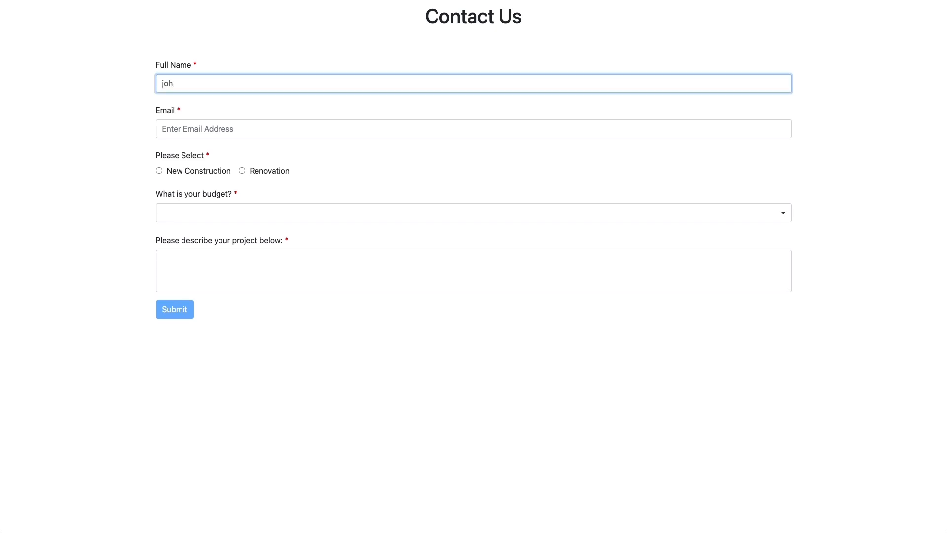
type("n smith")
- Fill in the contact's email address in the Contact Us submission form
left_click(184, 127)
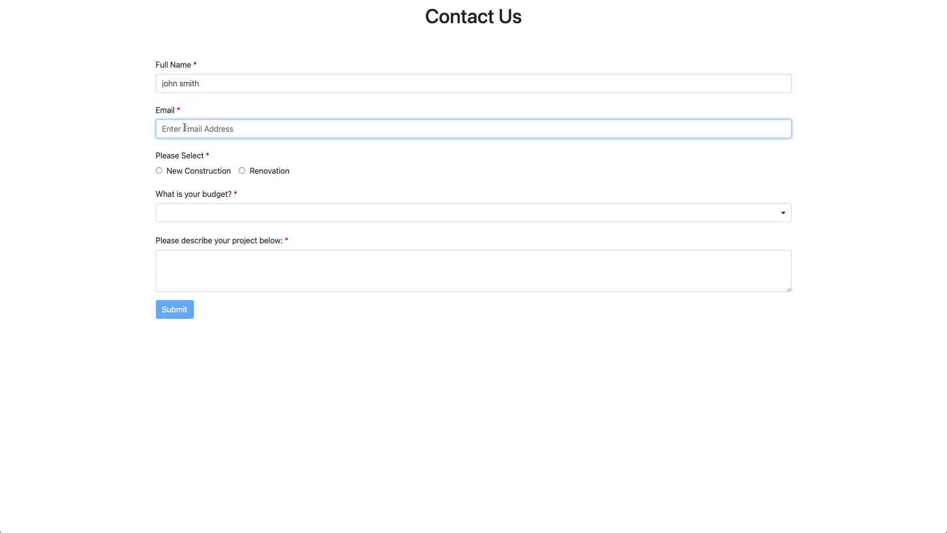
type("john")
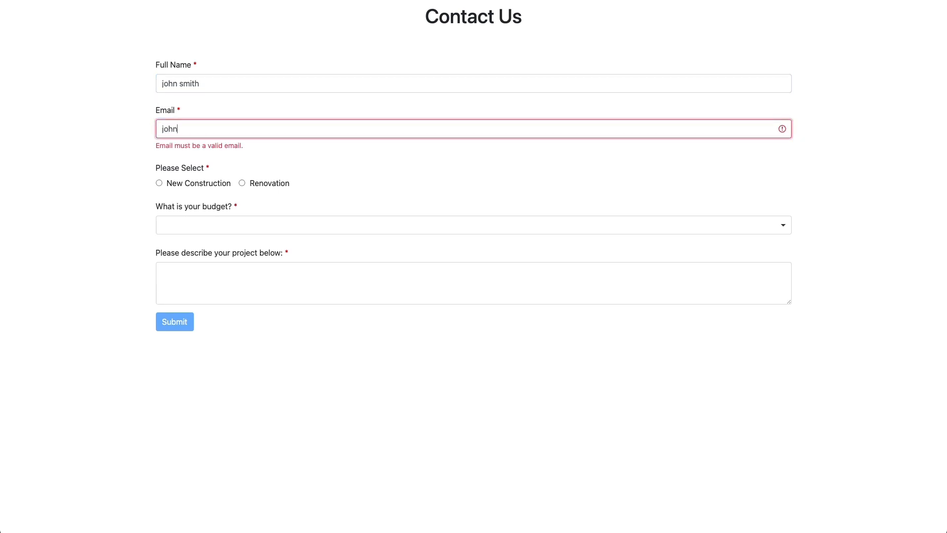
type("@example.com")
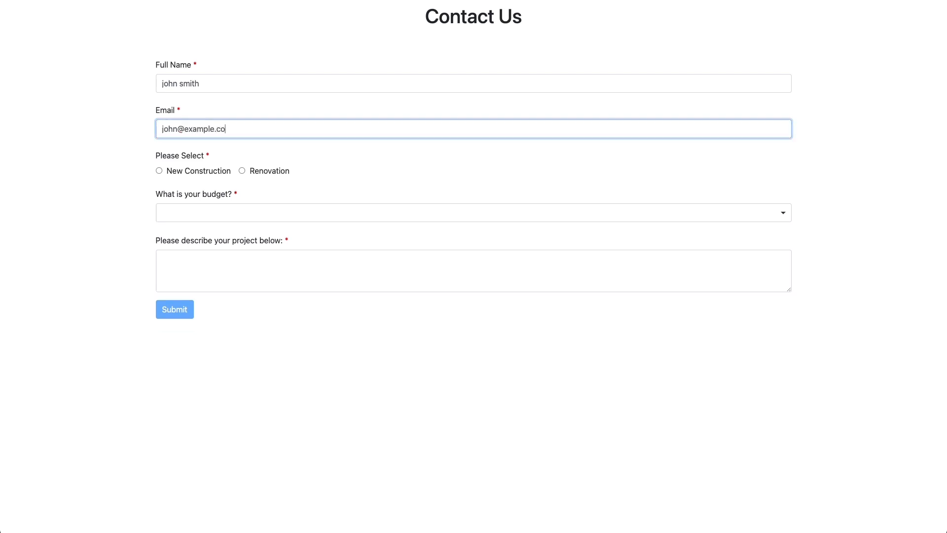
- Choose New Construction as the project type and set the budget to 10,000 - 50,000
left_click(181, 175)
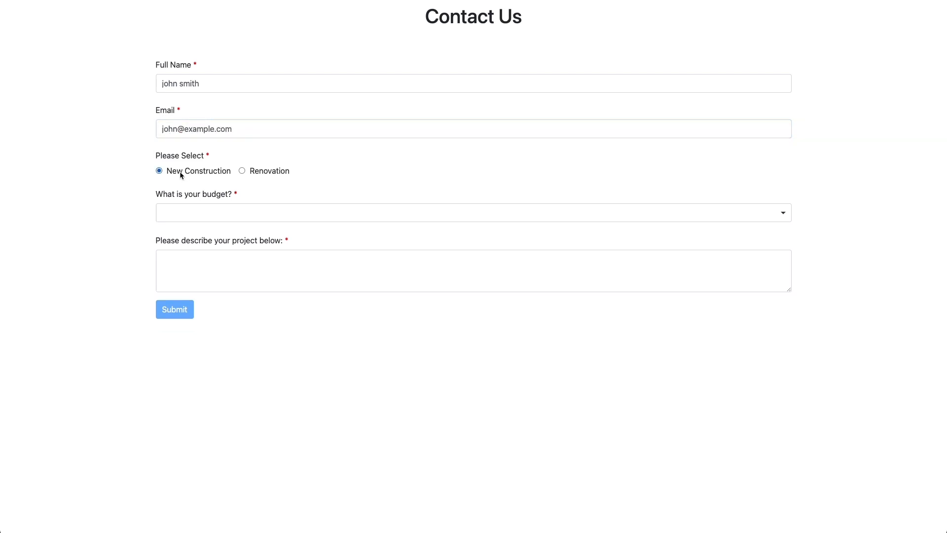
left_click(197, 213)
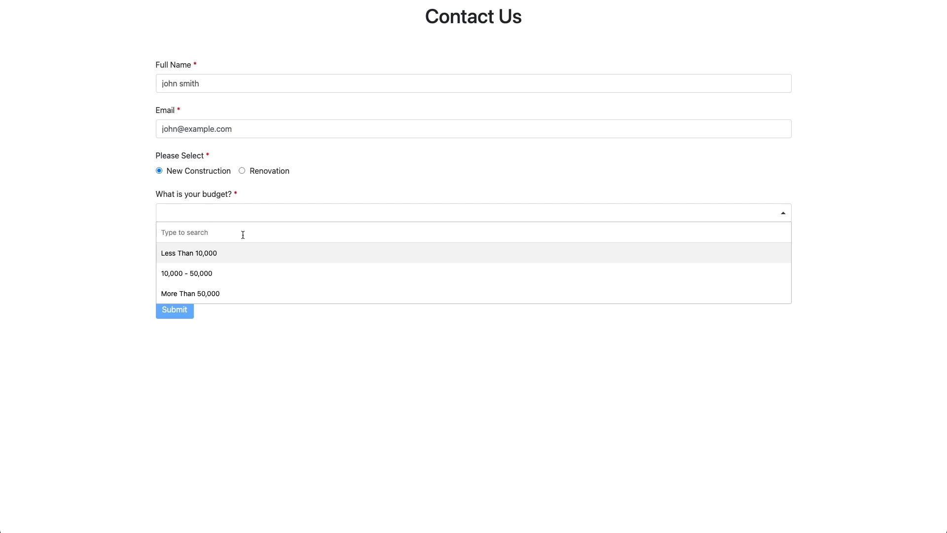
left_click(194, 275)
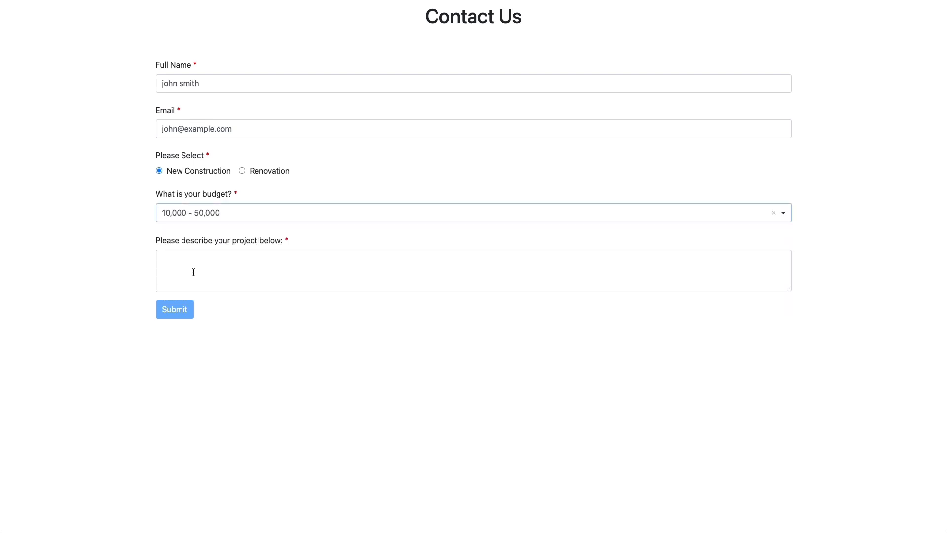
- Fill in the project description with "Information about mu project"
left_click(220, 269)
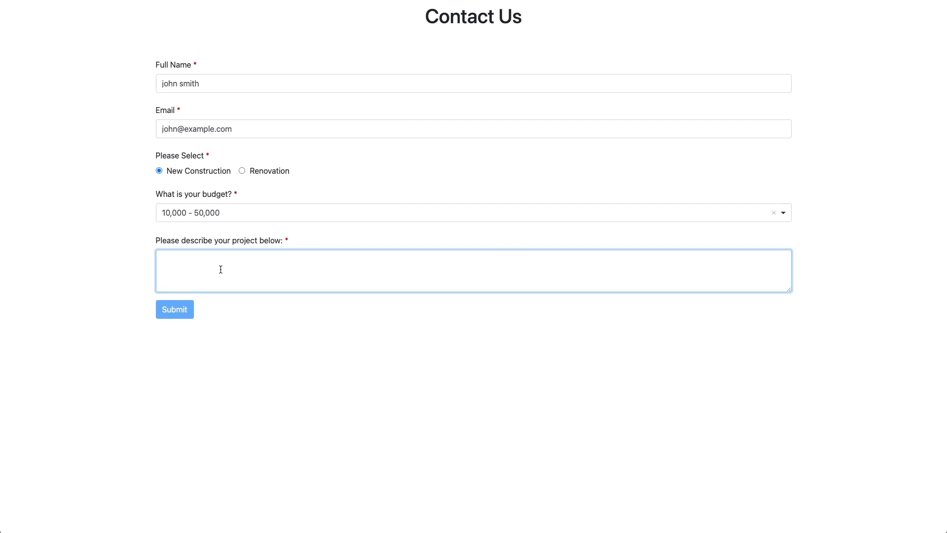
type("Informatio")
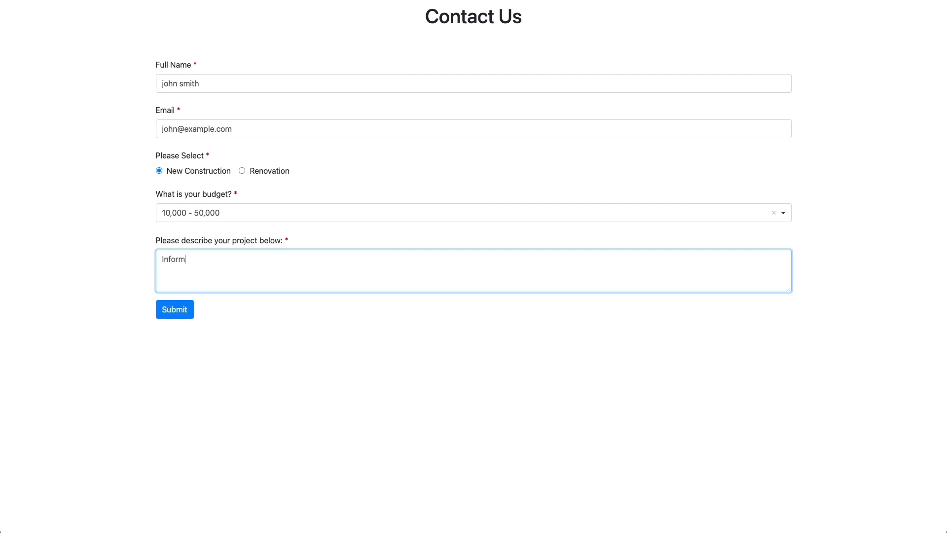
type("n about mu project")
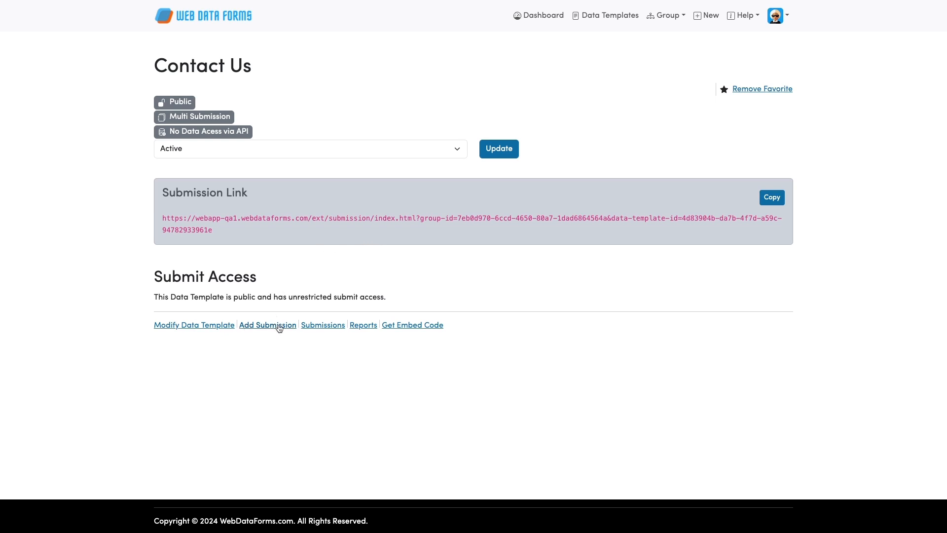
- Open the Contact Us template's submissions page and examine its date, Status and Assigned To search filters
left_click(332, 328)
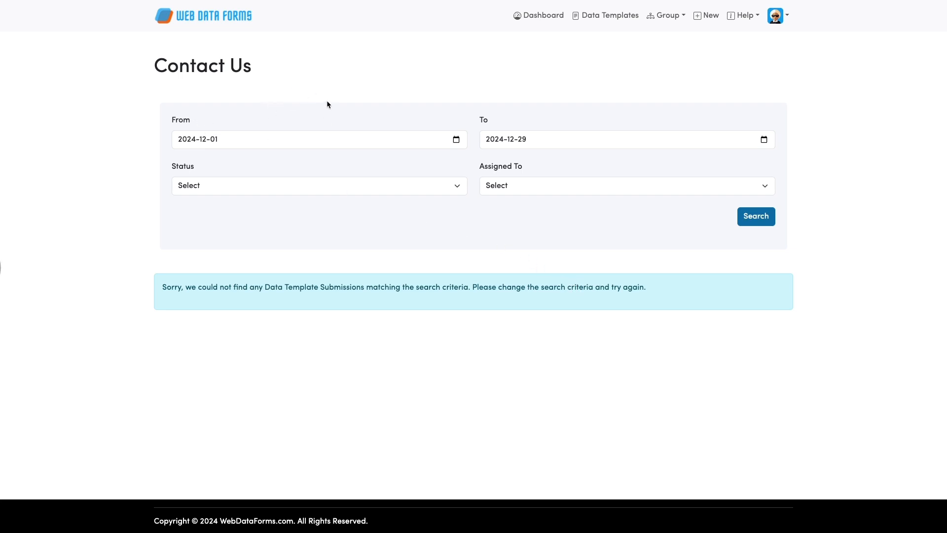
left_click(249, 140)
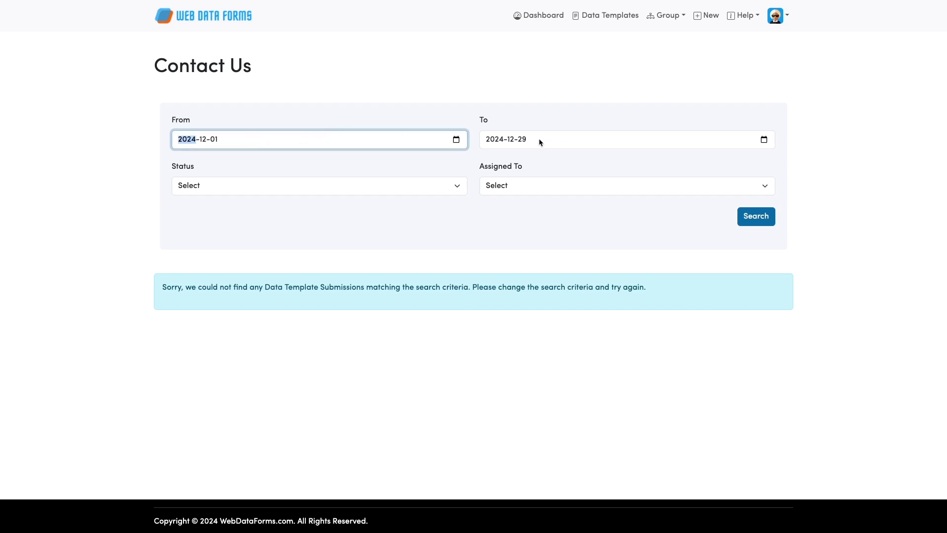
left_click(450, 191)
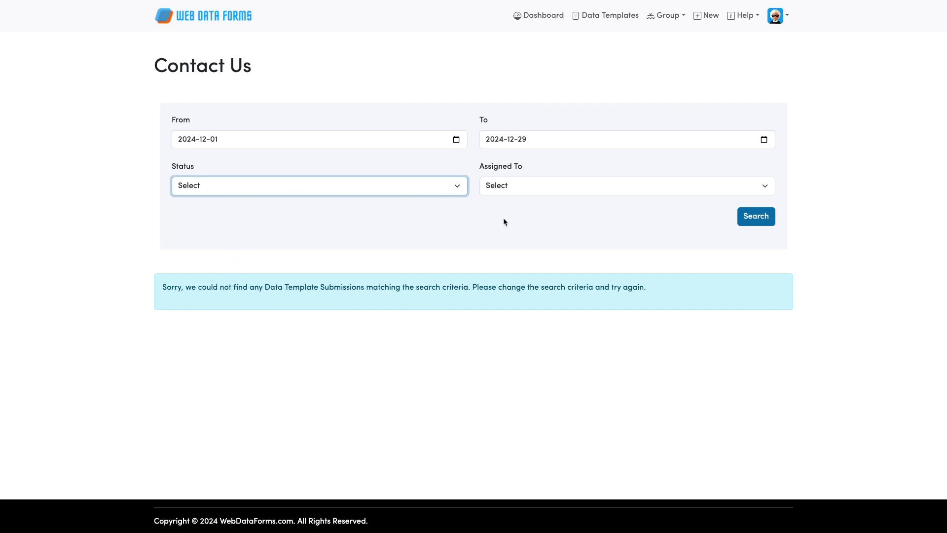
left_click(529, 183)
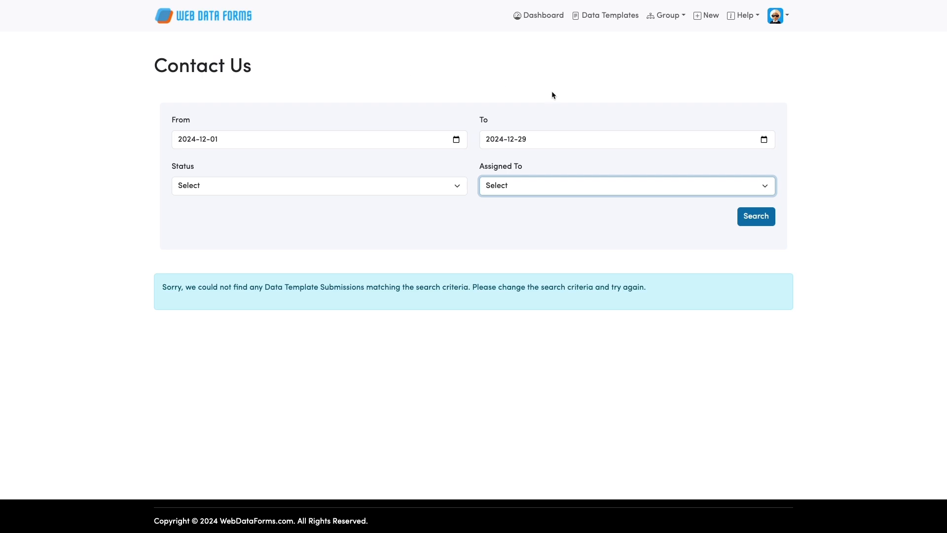
- View the reports page of the Contact Us template and return to the Data Templates list
left_click(600, 16)
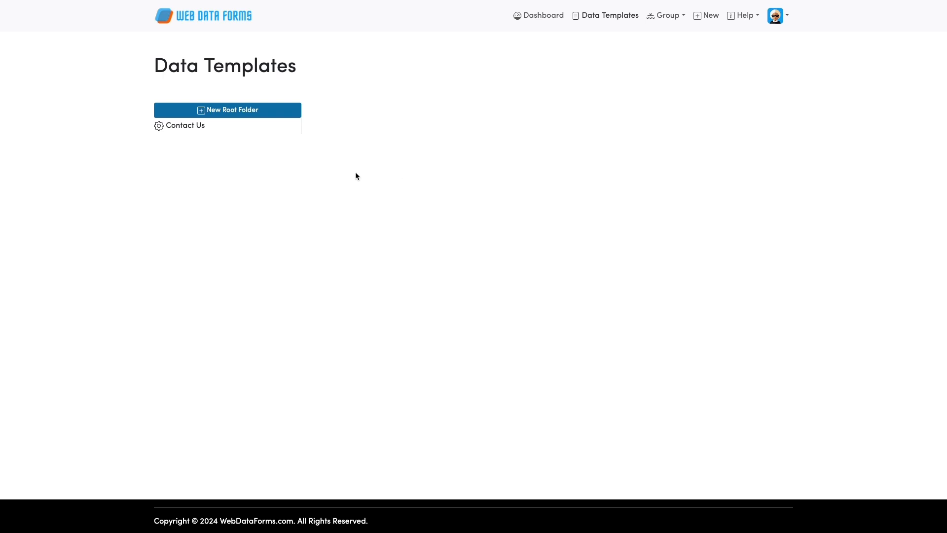
left_click(181, 126)
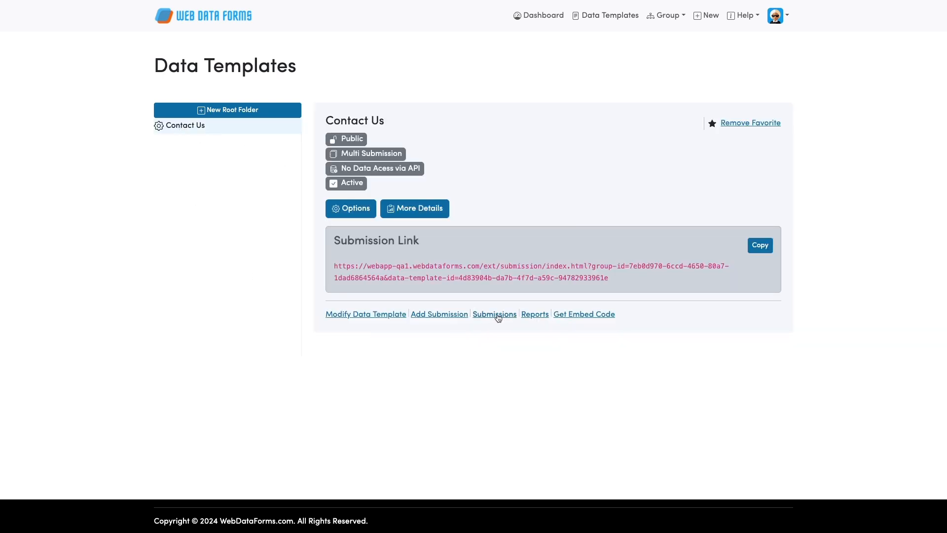
left_click(531, 316)
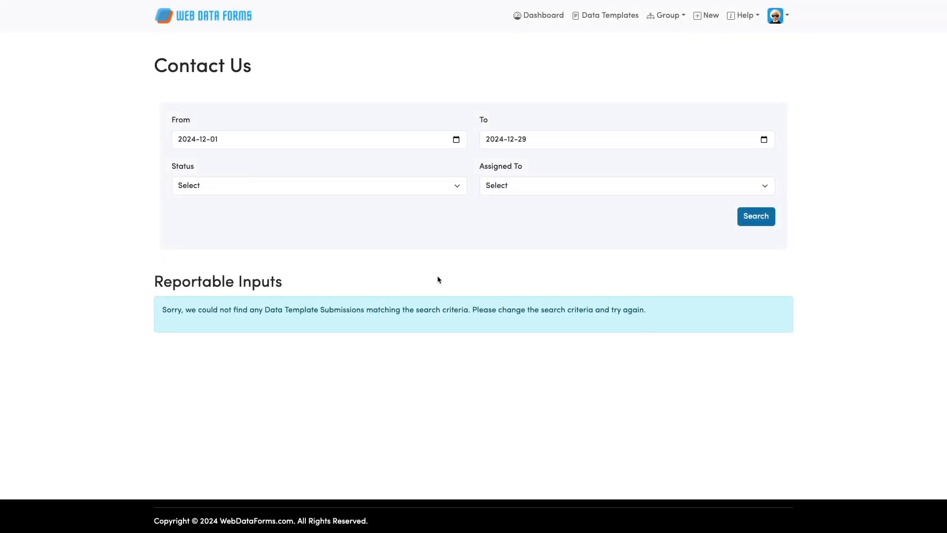
scroll(437, 280, "left", 5)
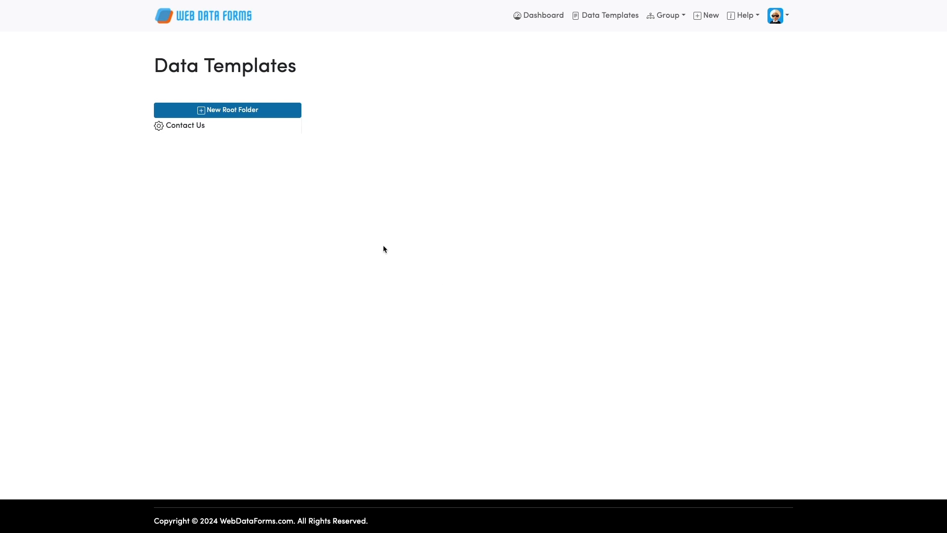
- Display the embed code of the Contact Us template and read its embedding instructions
left_click(189, 127)
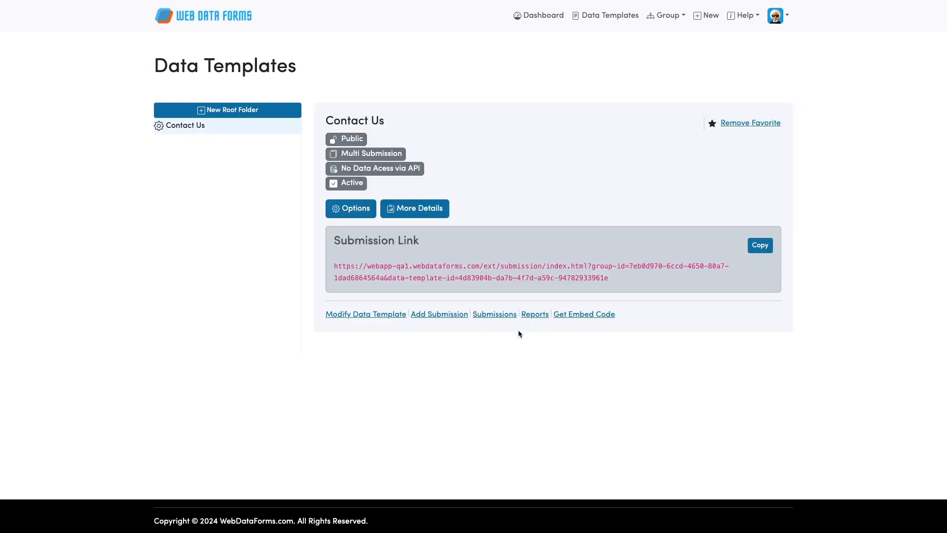
left_click(581, 315)
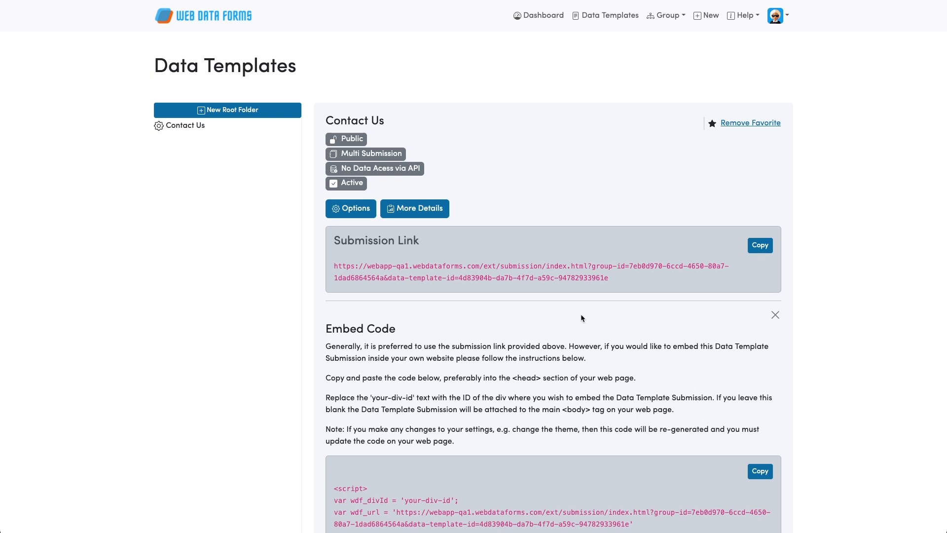
scroll(581, 318, "down", 3)
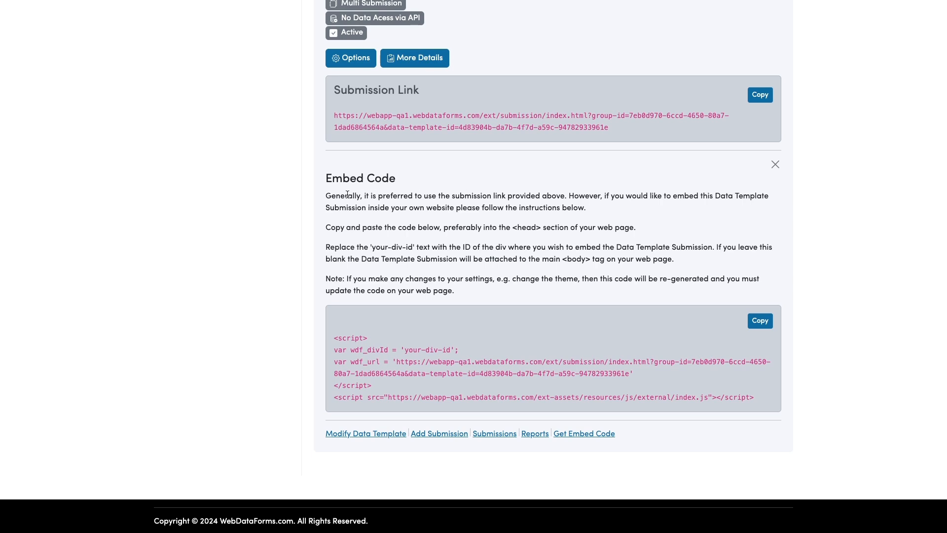
left_click_drag(325, 196, 401, 247)
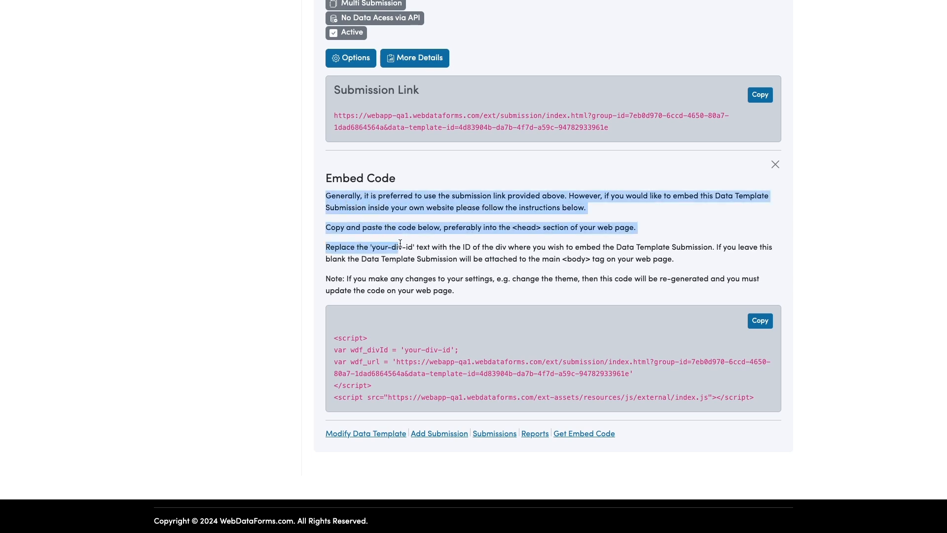
left_click(485, 271)
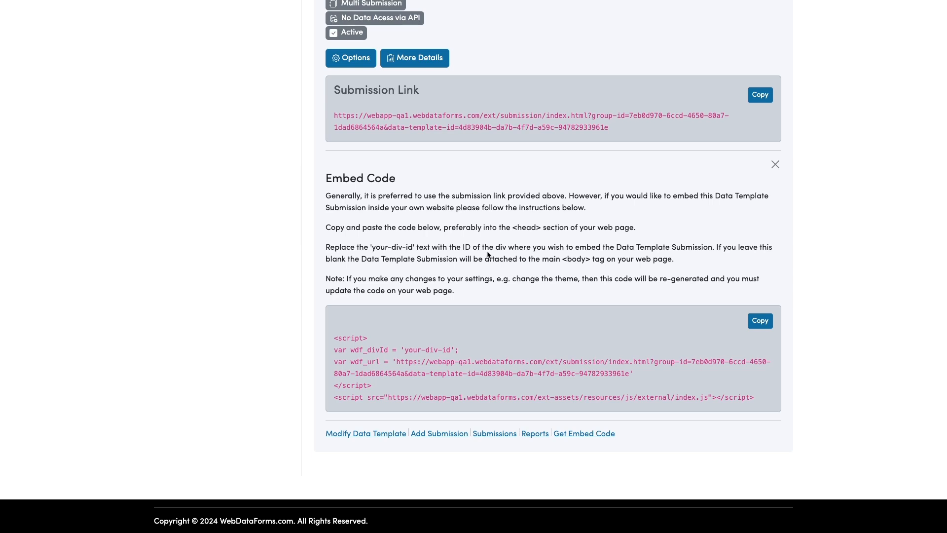
scroll(489, 254, "up", 2)
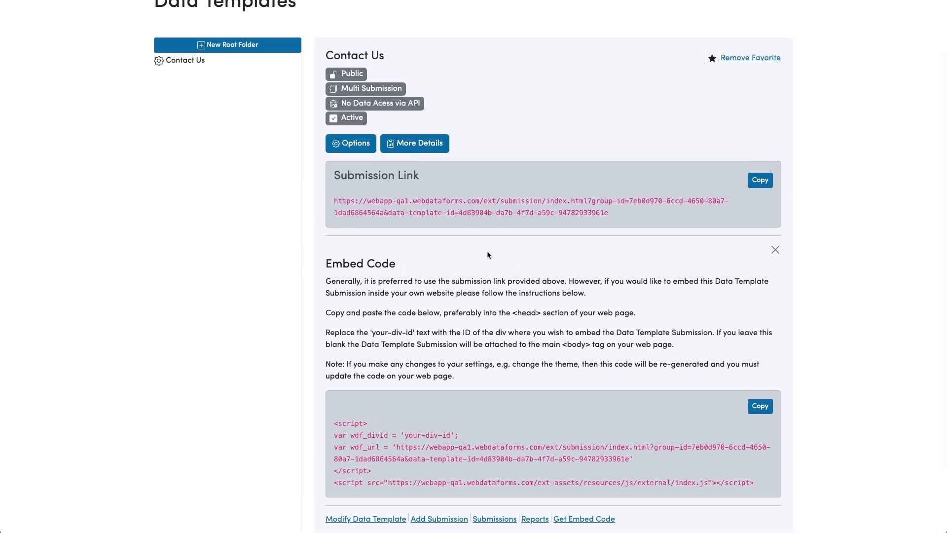
scroll(487, 254, "up", 2)
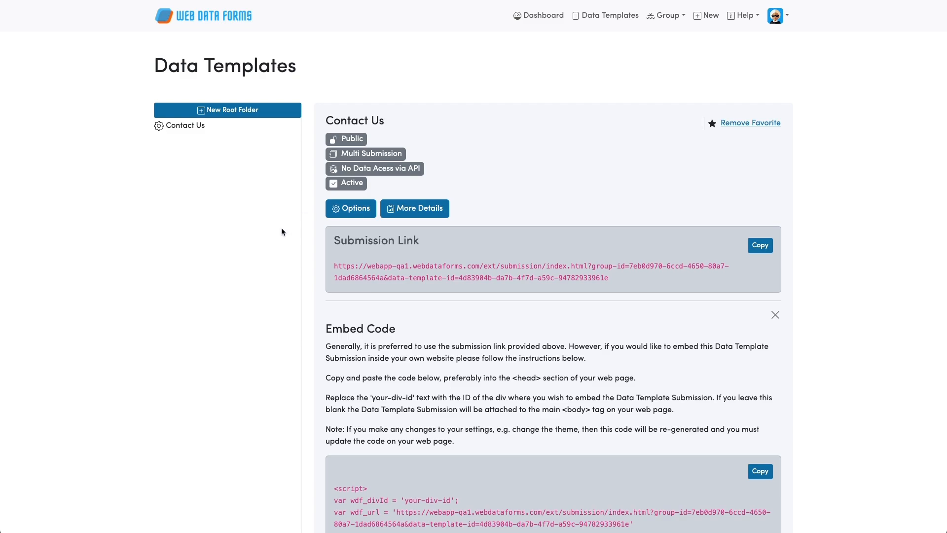
- Create a new root folder named "Public Data Templates"
left_click(228, 111)
left_click(338, 87)
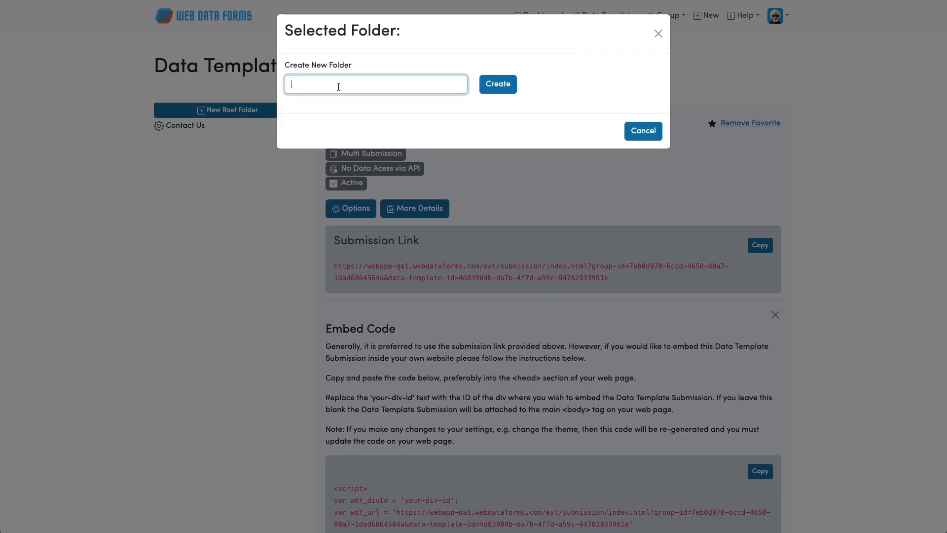
type("Public")
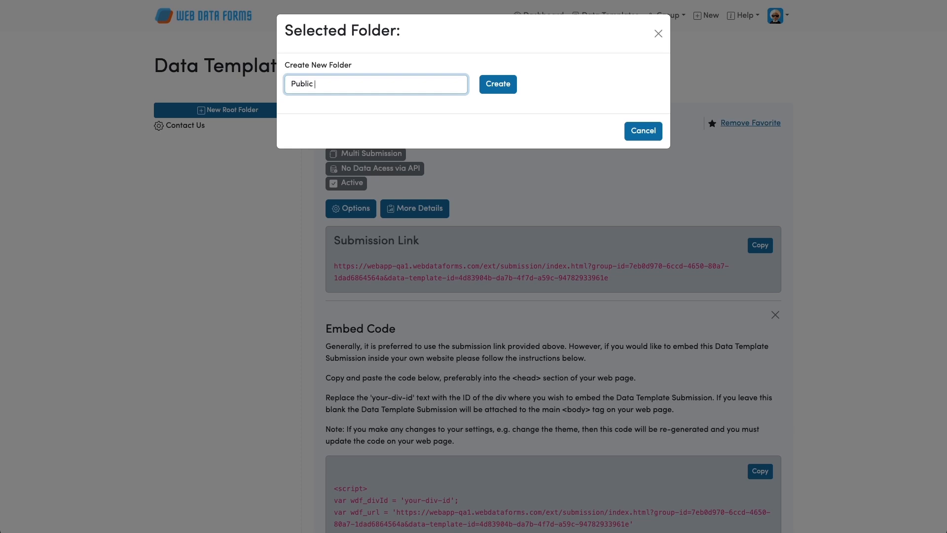
type("Data Templates")
left_click(503, 85)
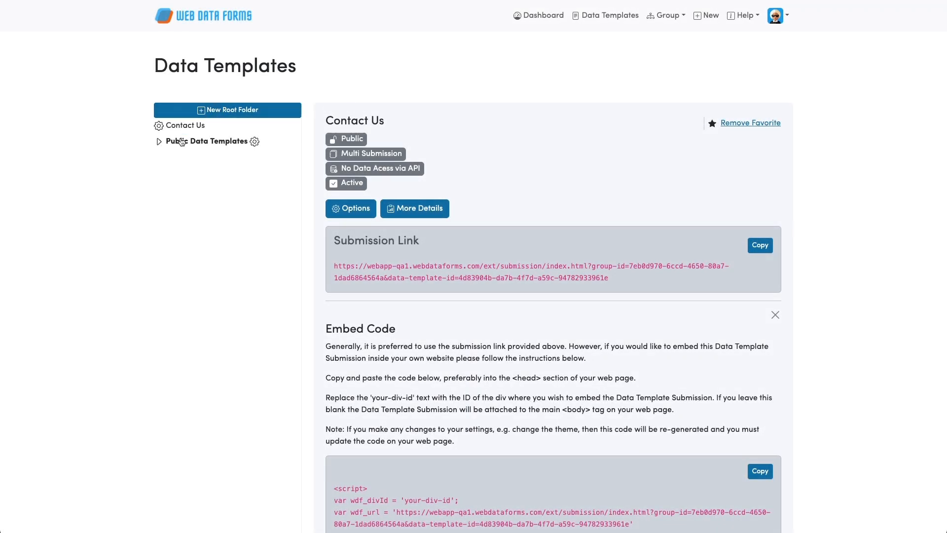
- Expand the Public Data Templates folder and review its rename, create and delete options without changing anything
left_click(159, 143)
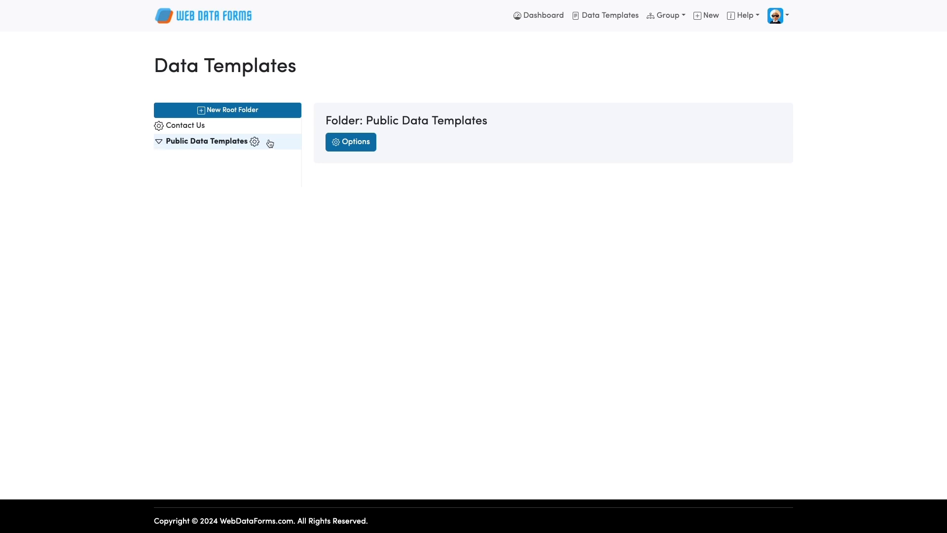
left_click(351, 142)
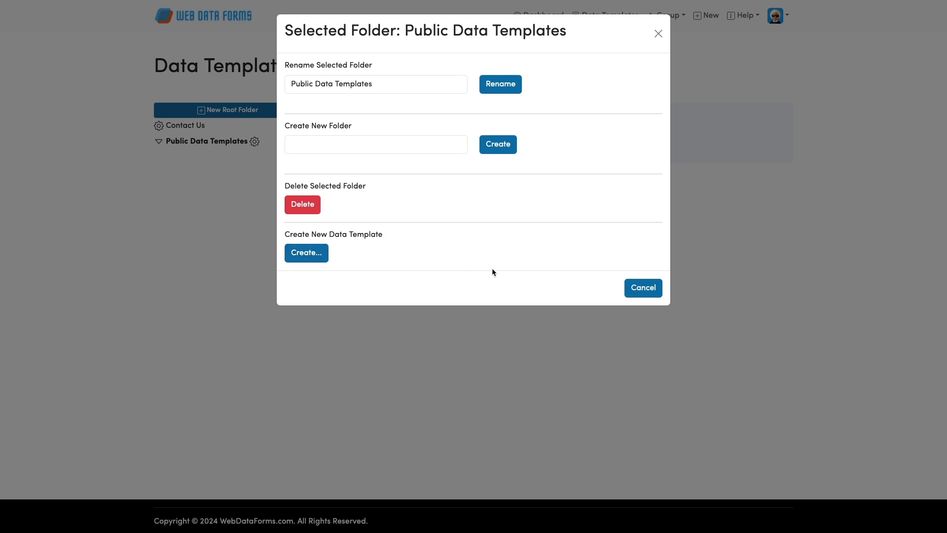
left_click(640, 286)
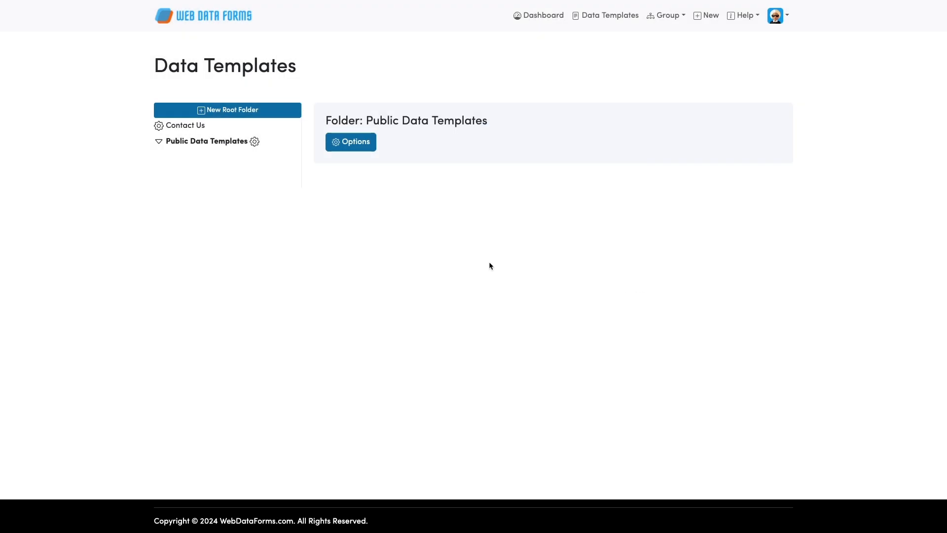
- Move the Contact Us template from Root into the Public Data Templates folder and collapse the folder
left_click(188, 127)
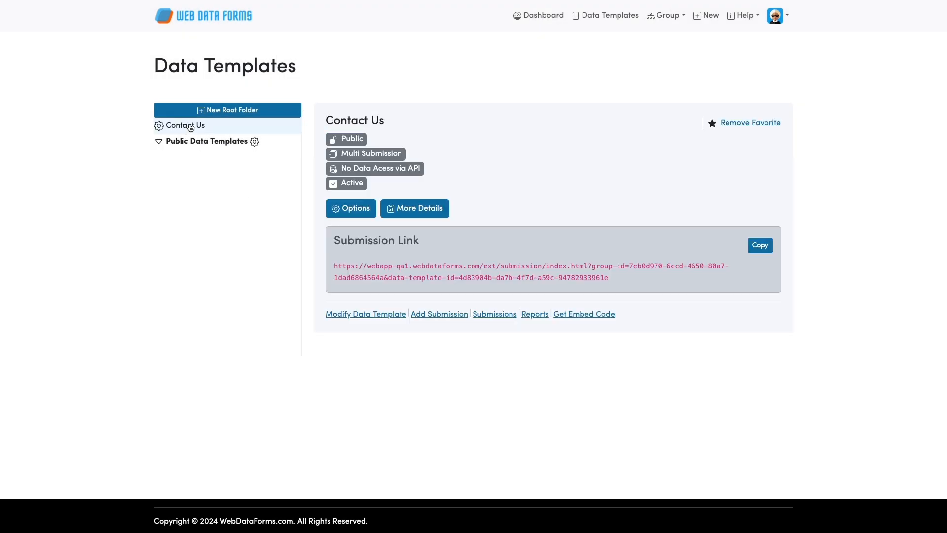
left_click(358, 211)
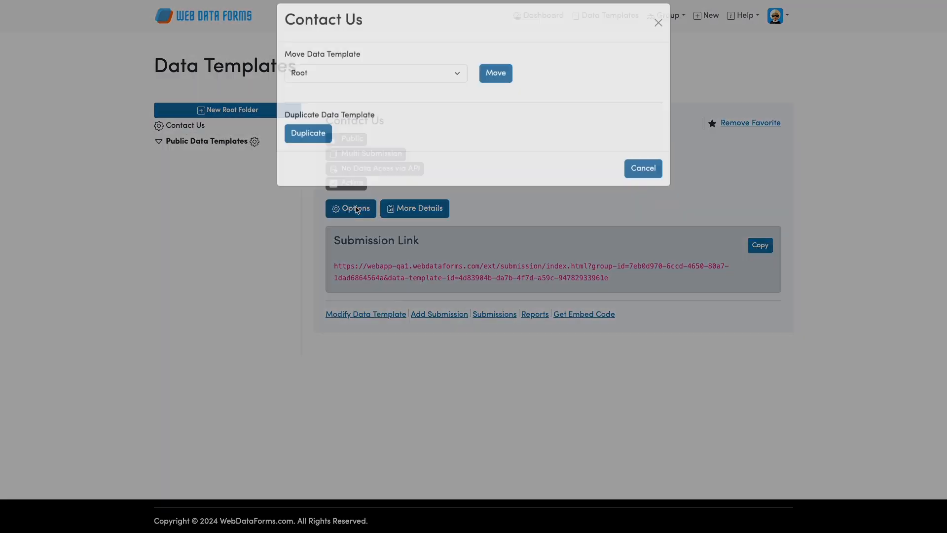
left_click(400, 86)
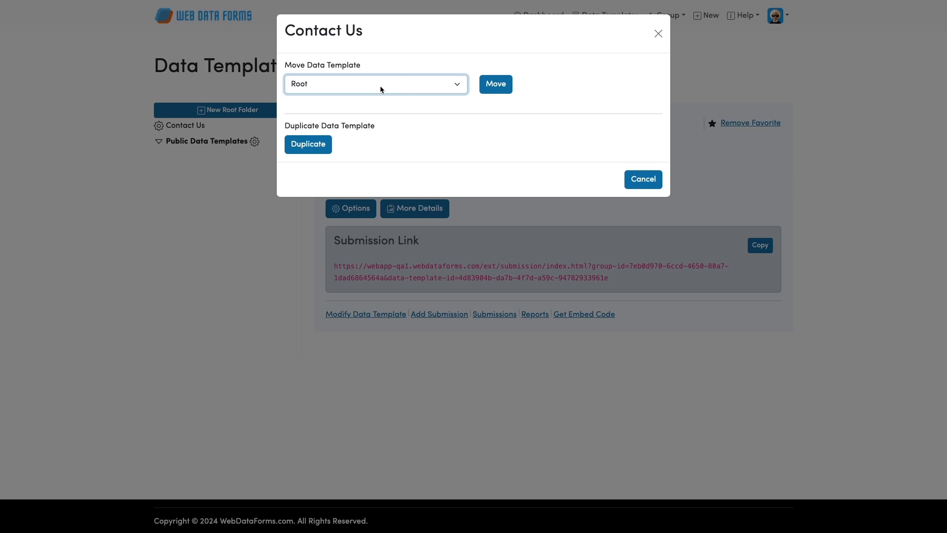
key("Down")
left_click(497, 86)
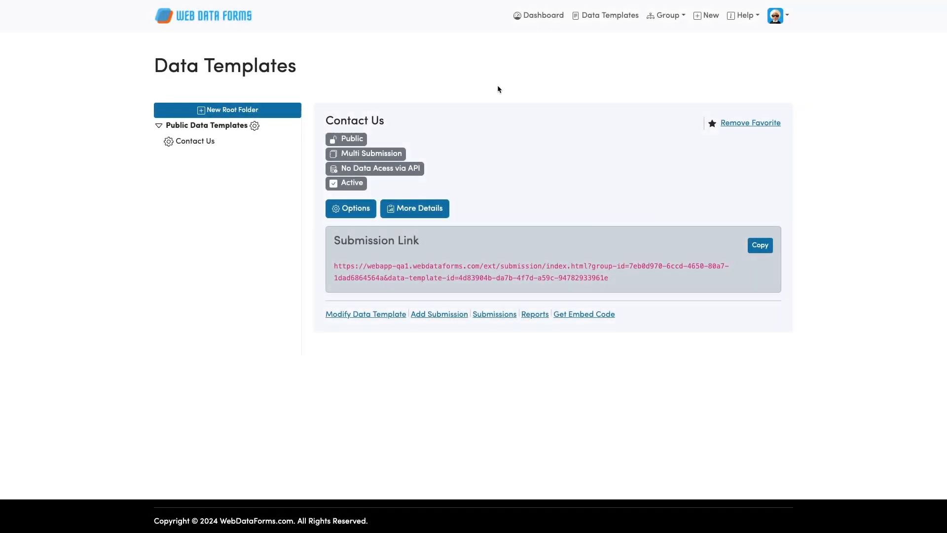
left_click(160, 126)
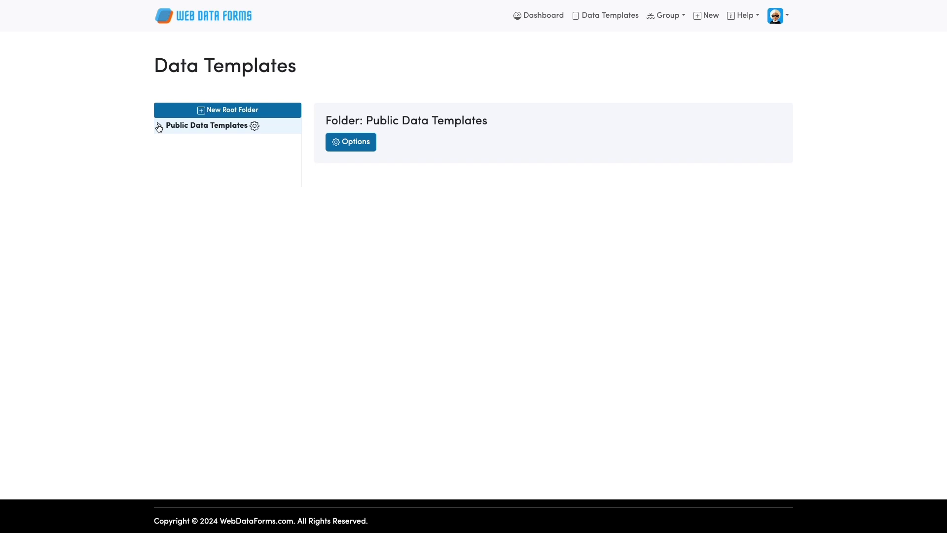
- Expand the Public Data Templates folder, review the Contact Us template's details, and collapse the folder again
left_click(159, 126)
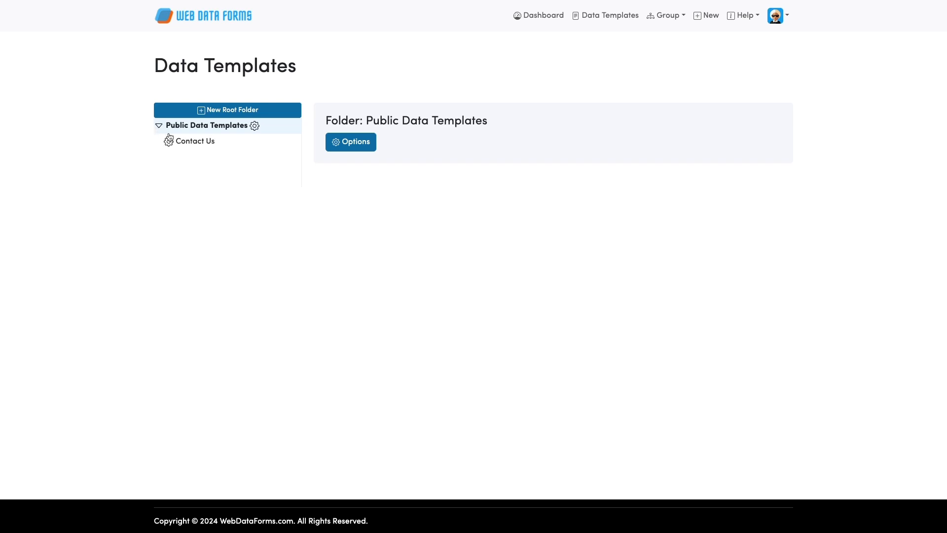
left_click(197, 144)
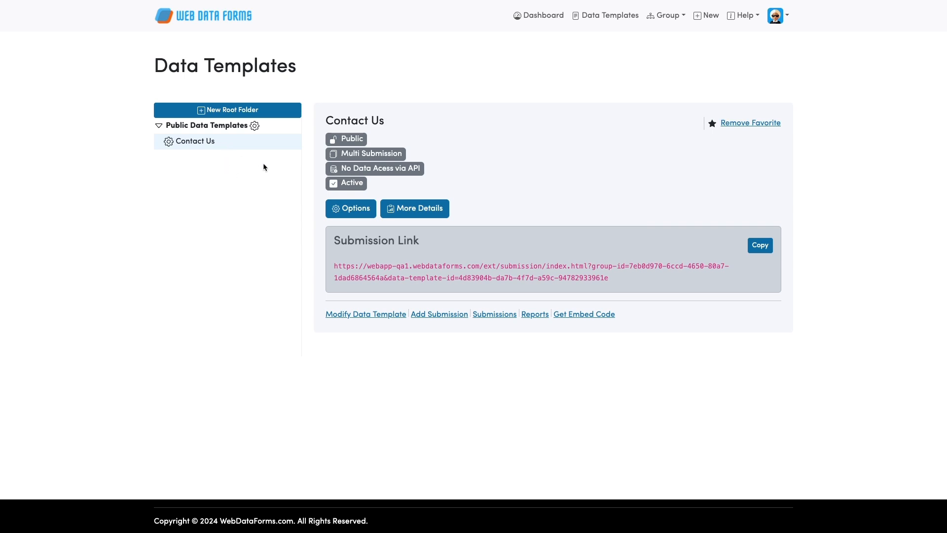
left_click(217, 130)
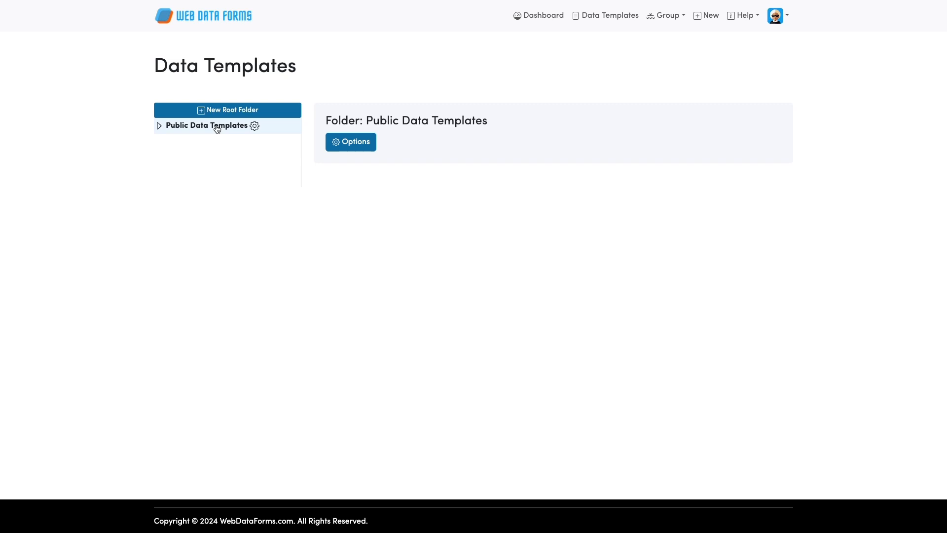
- Create a subfolder named "Website" inside the Public Data Templates folder
left_click(217, 129)
left_click(254, 126)
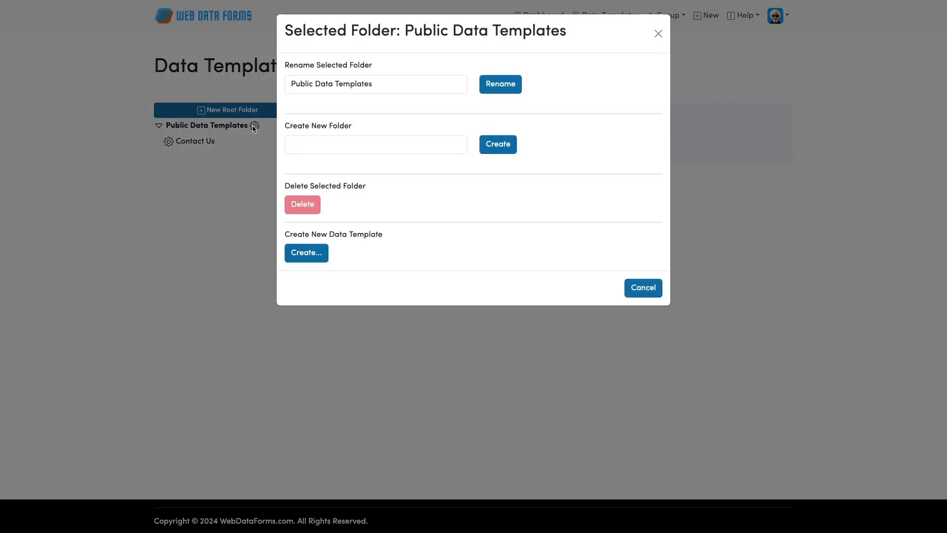
left_click(307, 144)
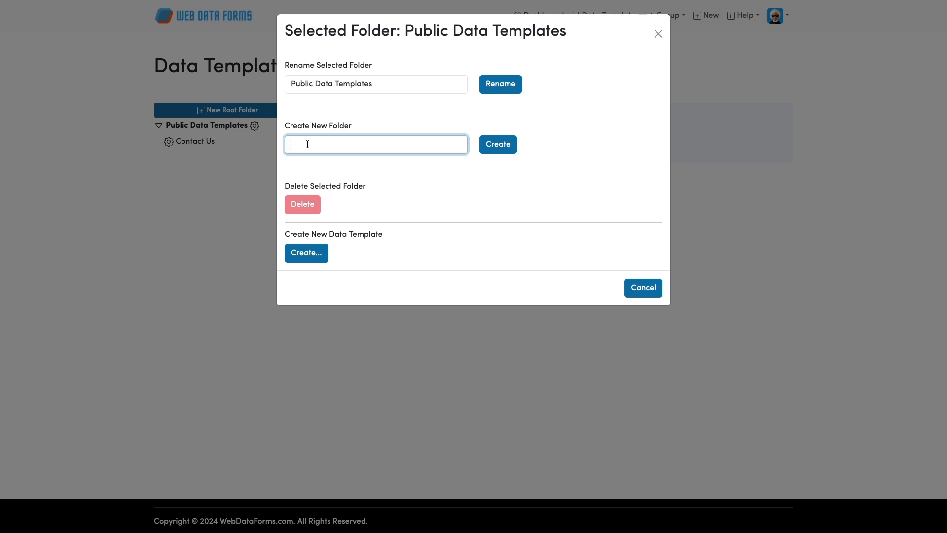
type("Website")
left_click(495, 147)
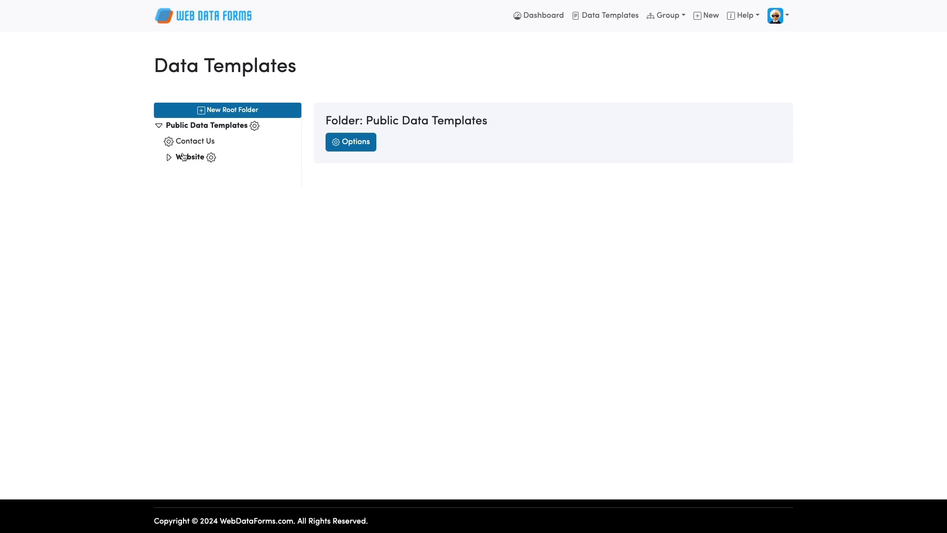
- Move the Contact Us template from Public Data Templates into its Website subfolder and expand that subfolder
left_click(197, 142)
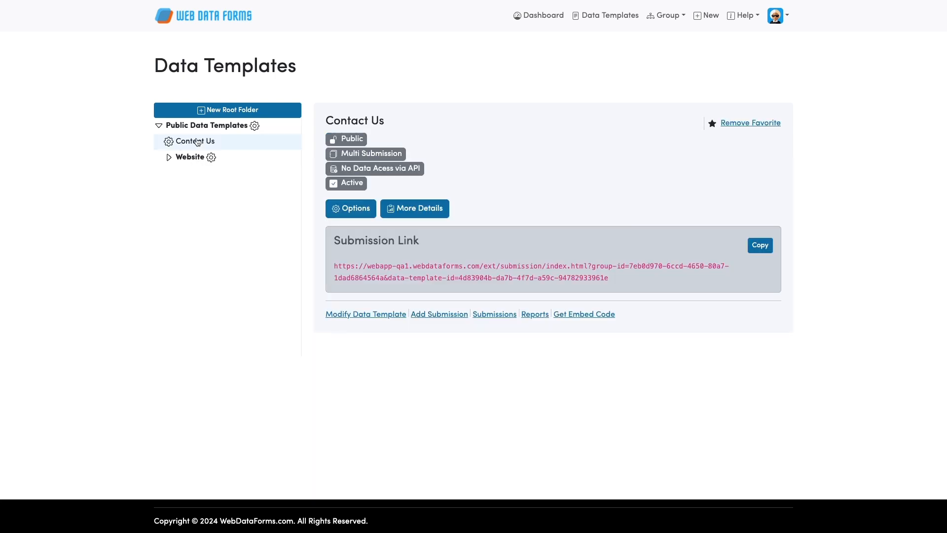
left_click(350, 209)
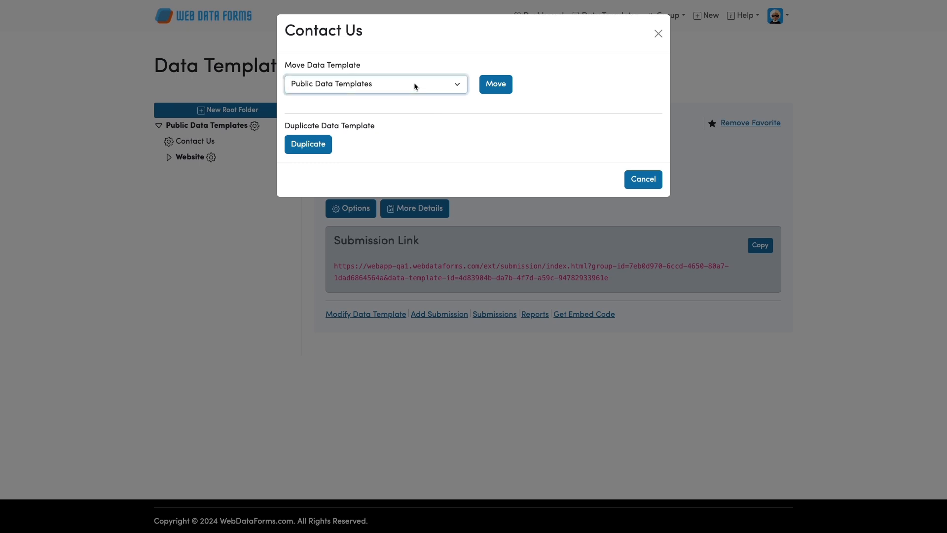
left_click(413, 83)
left_click(398, 96)
left_click(499, 83)
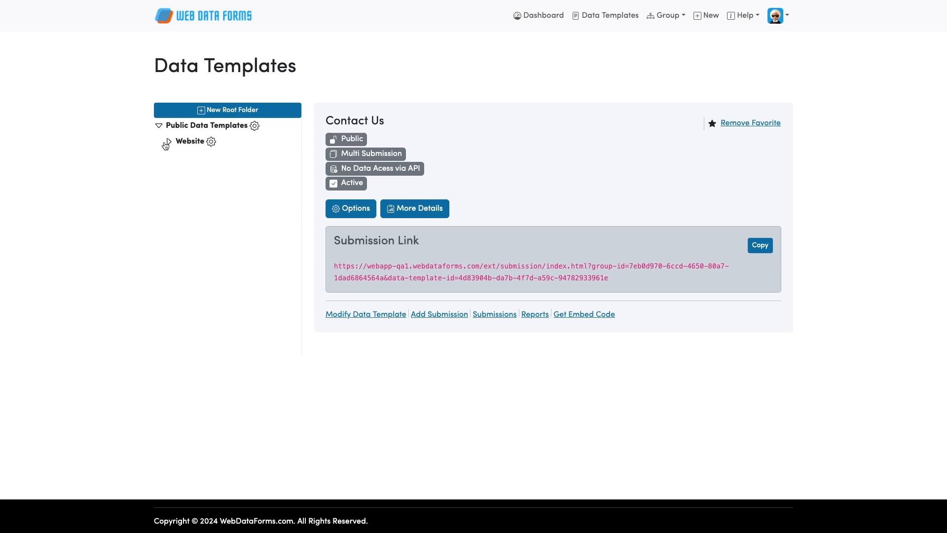
left_click(169, 140)
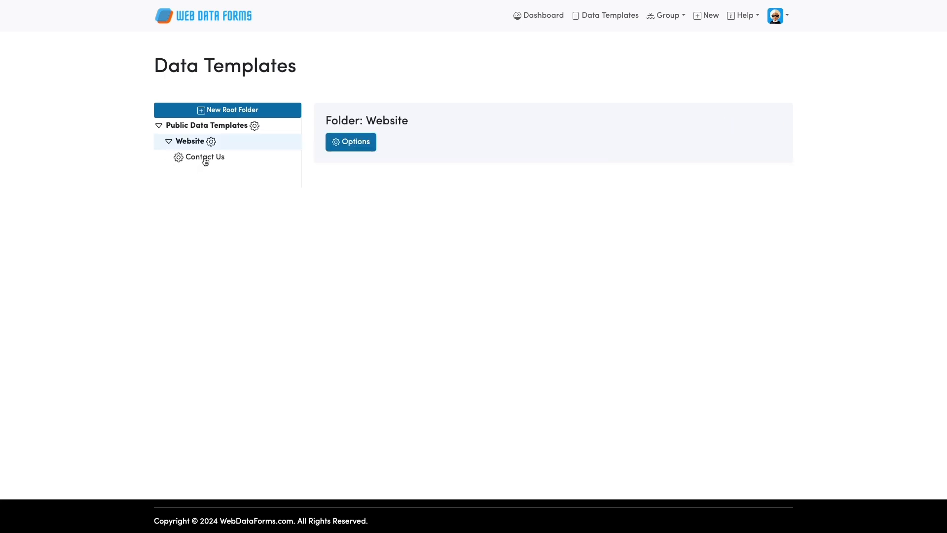
left_click(169, 141)
left_click(168, 141)
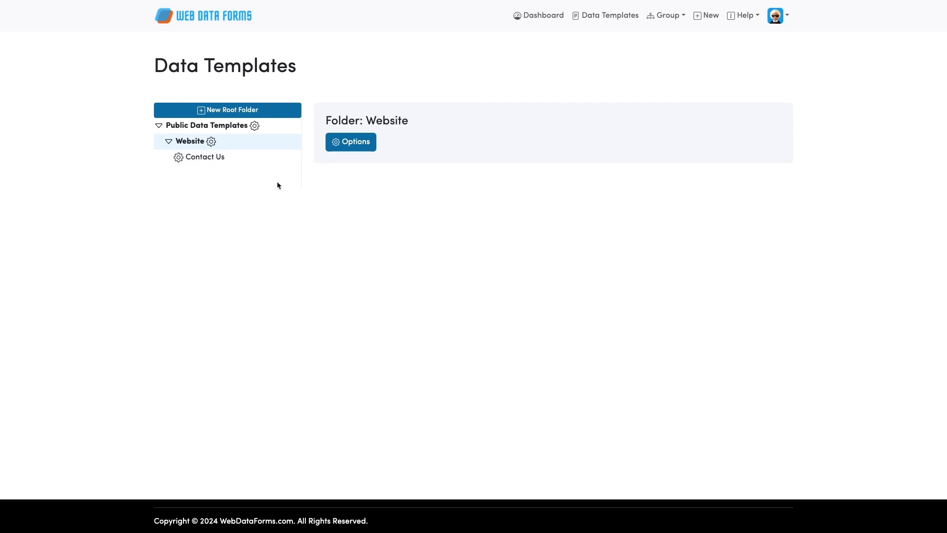